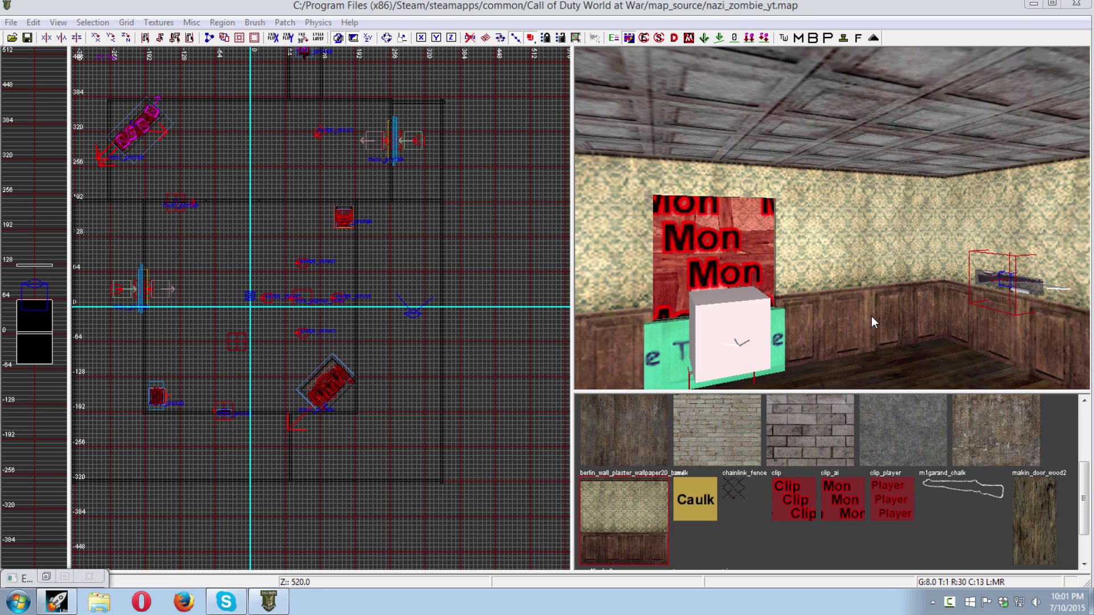
# - Examine the room, its barricaded window and the wallpapered corridor beyond it in the 3D view
pyautogui.rightClick(830, 313)
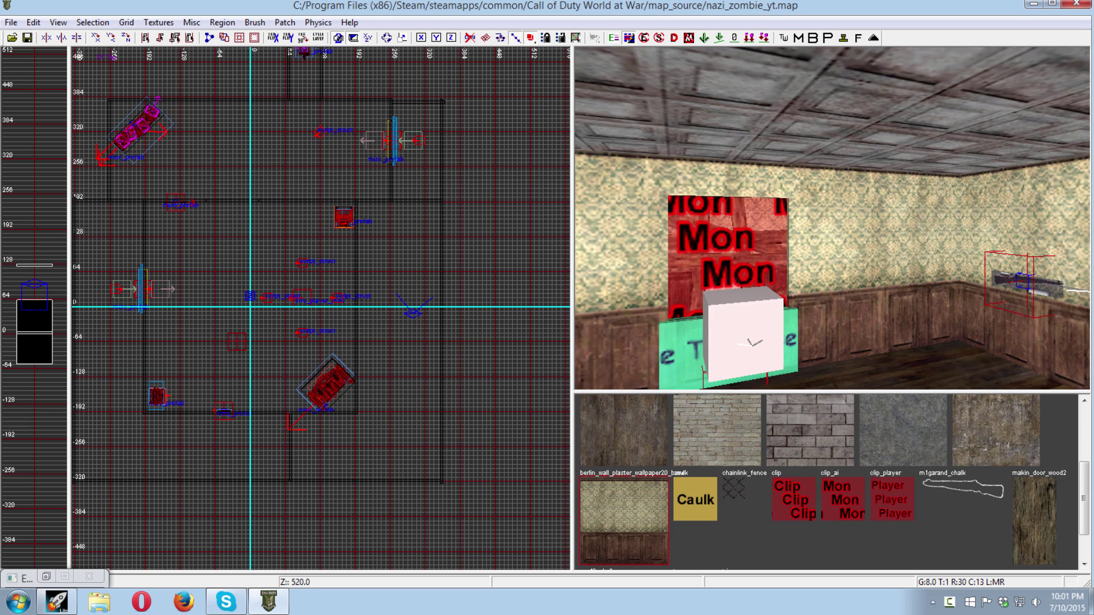
pyautogui.moveTo(829, 312); pyautogui.dragTo(801, 349, button='right')
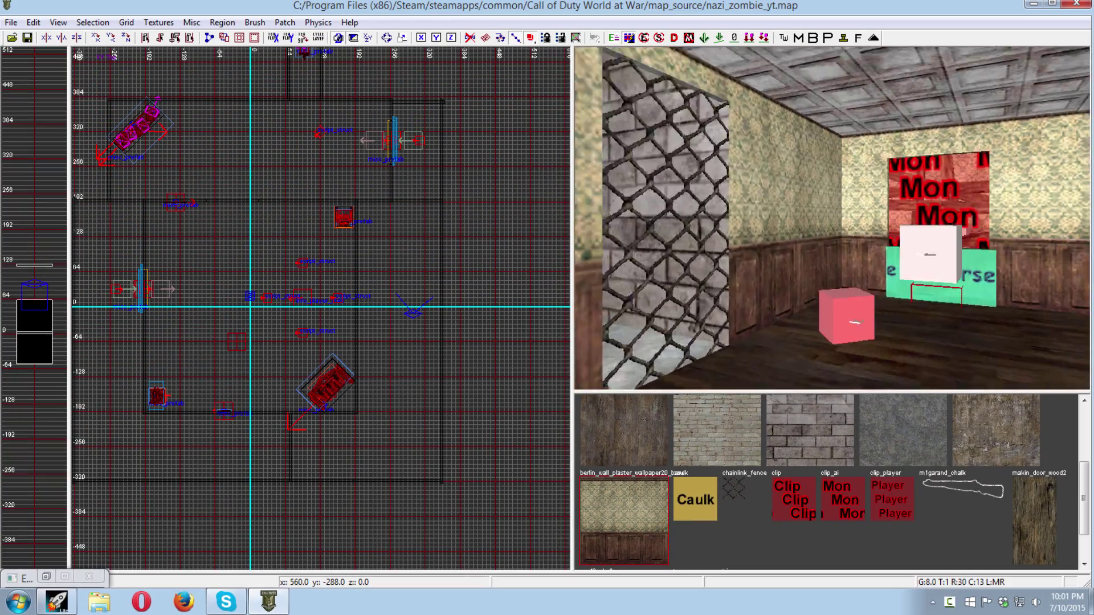
pyautogui.moveTo(832, 218); pyautogui.dragTo(849, 183, button='right')
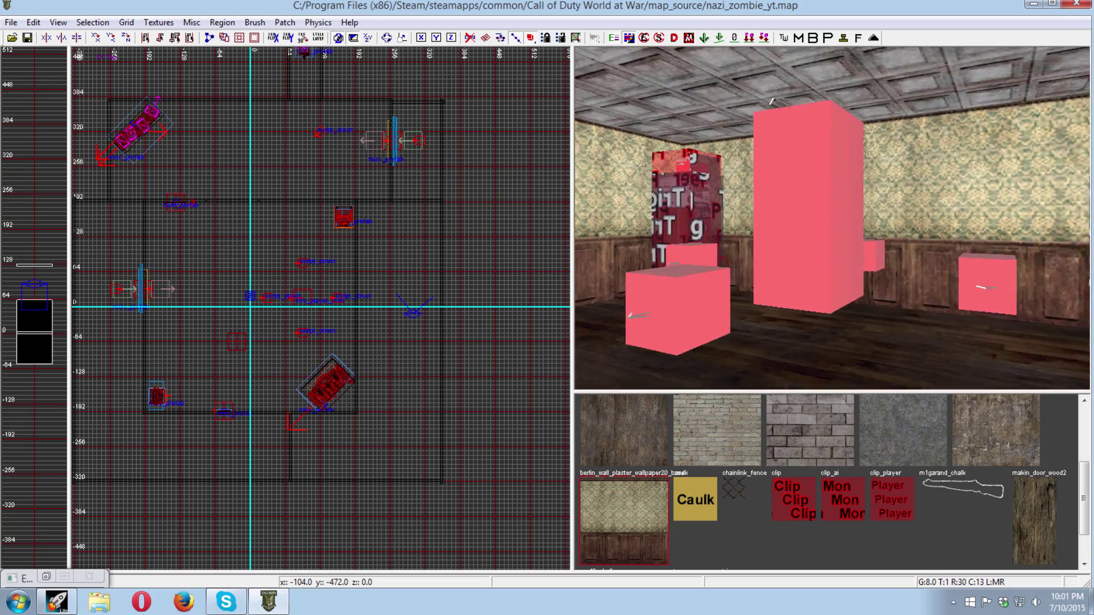
pyautogui.click(1059, 5)
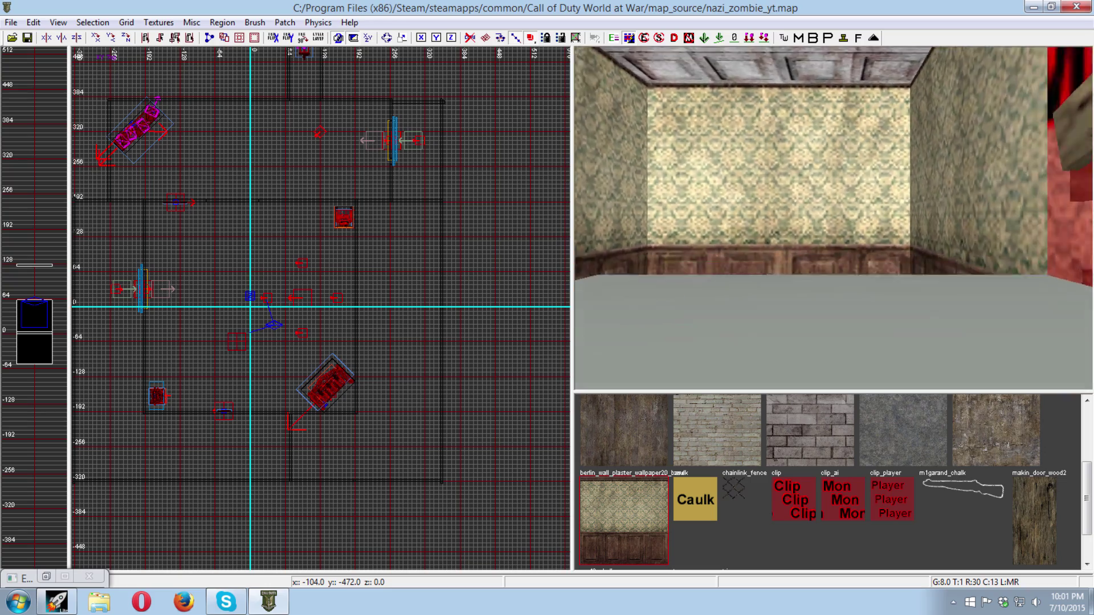
pyautogui.moveTo(833, 219); pyautogui.dragTo(667, 219, button='right')
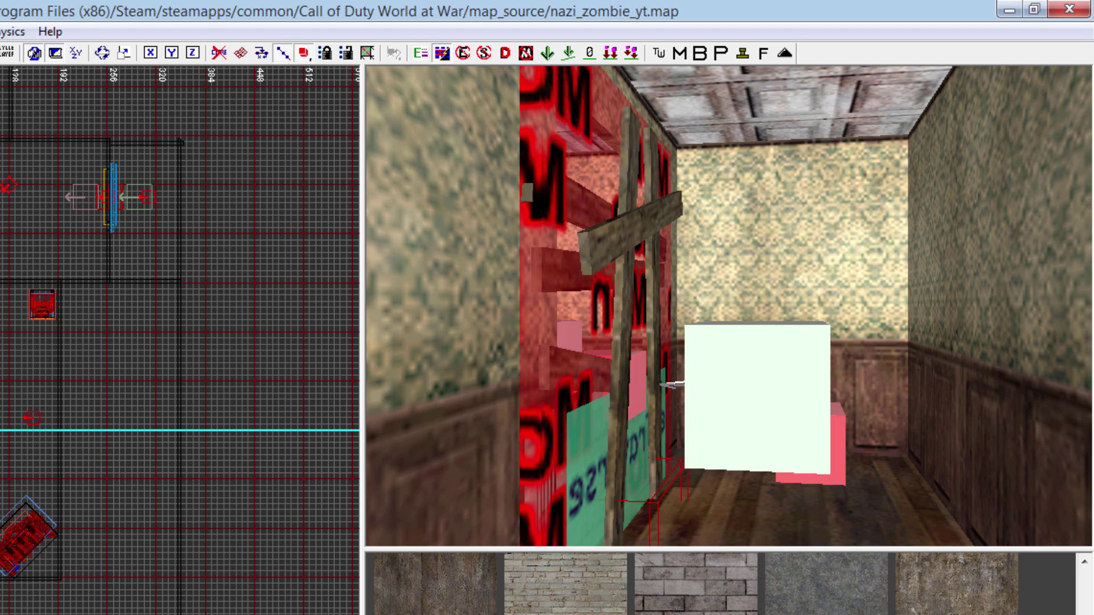
pyautogui.moveTo(728, 342); pyautogui.dragTo(736, 342, button='right')
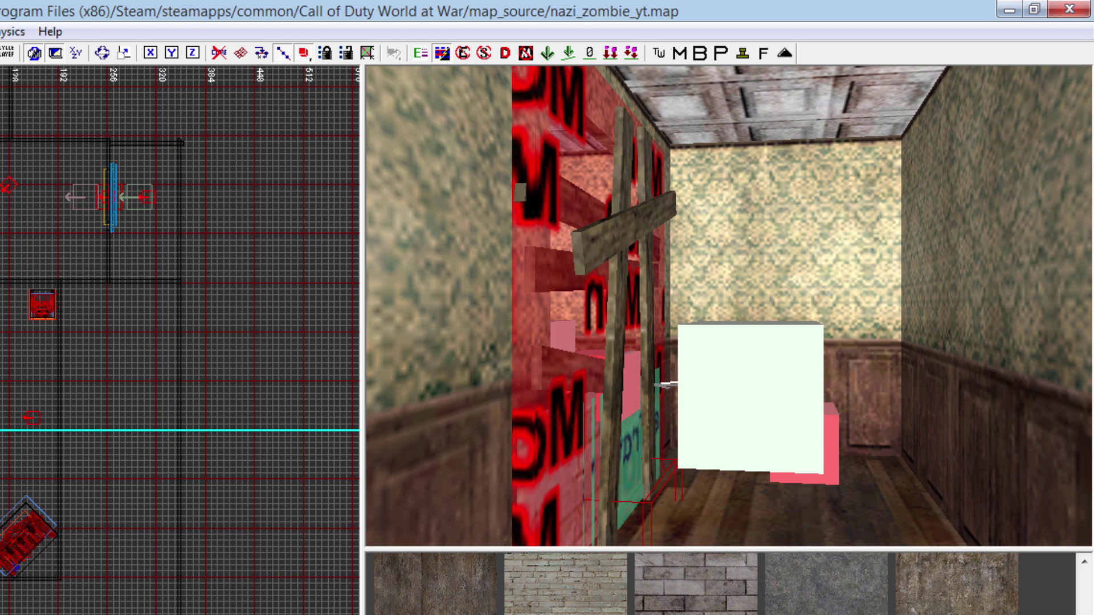
pyautogui.moveTo(667, 385); pyautogui.dragTo(619, 345, button='right')
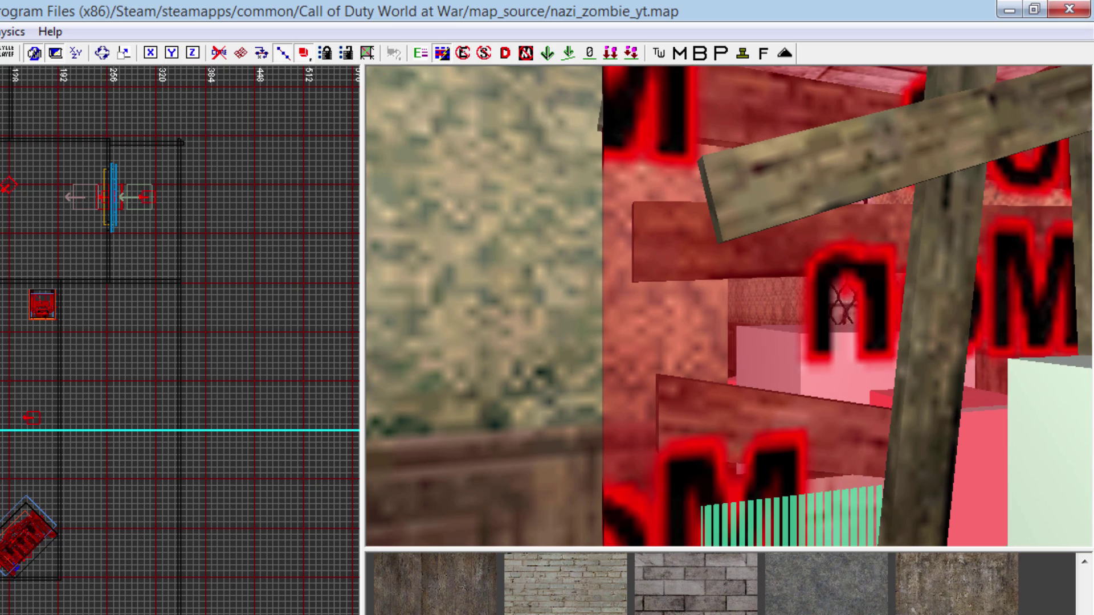
pyautogui.moveTo(729, 307); pyautogui.dragTo(789, 353, button='right')
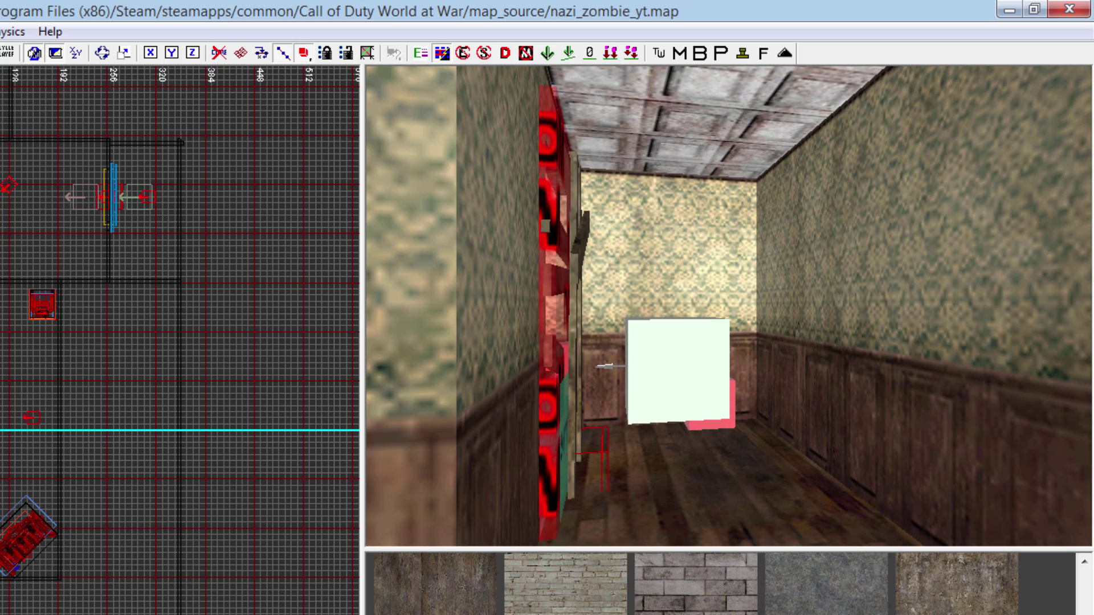
pyautogui.moveTo(662, 408); pyautogui.dragTo(709, 408, button='right')
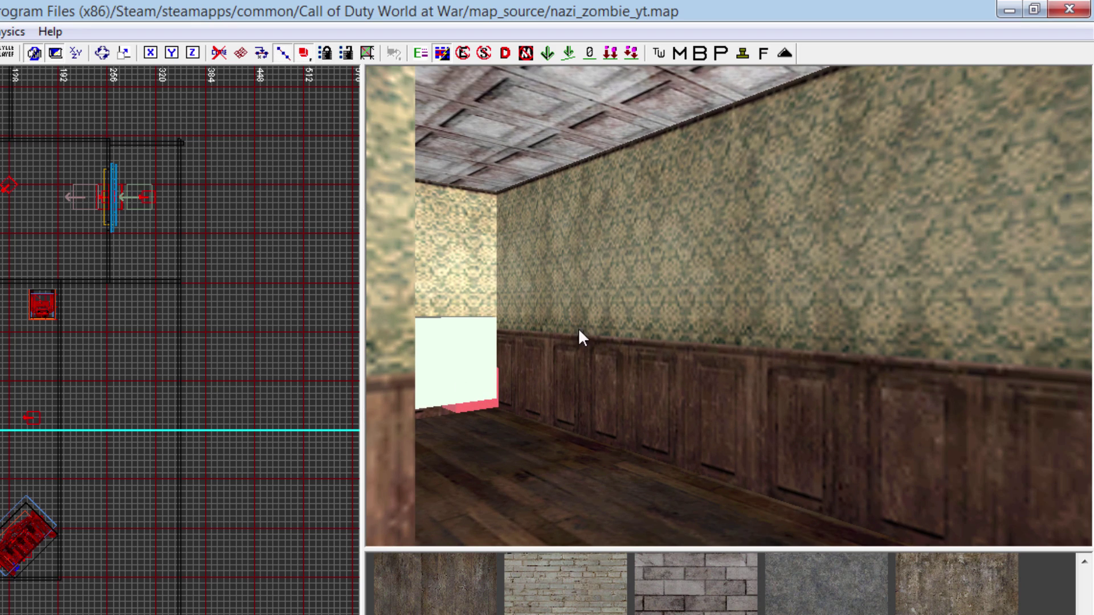
pyautogui.moveTo(578, 331); pyautogui.dragTo(536, 285, button='right')
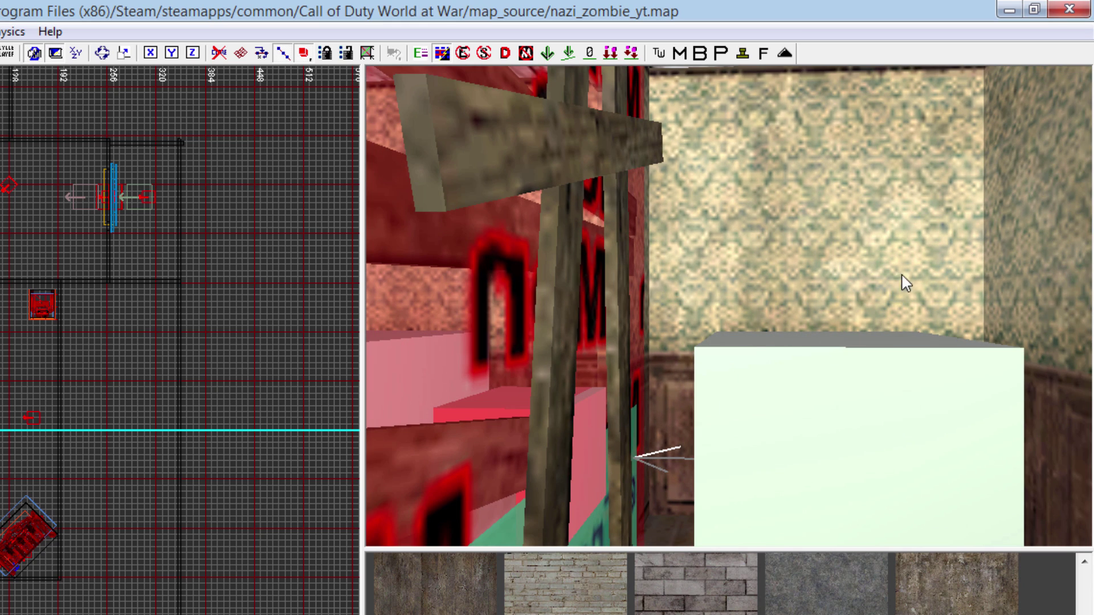
pyautogui.moveTo(701, 307); pyautogui.dragTo(934, 313, button='right')
pyautogui.moveTo(769, 399); pyautogui.dragTo(823, 398, button='right')
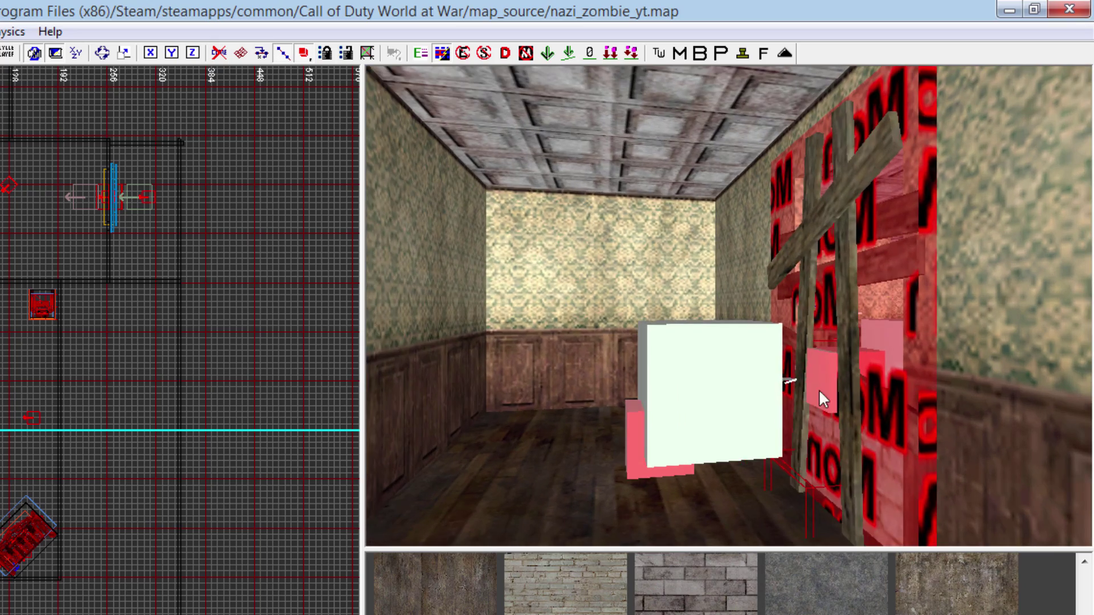
pyautogui.moveTo(752, 449); pyautogui.dragTo(900, 444, button='right')
pyautogui.moveTo(729, 308); pyautogui.dragTo(564, 311, button='right')
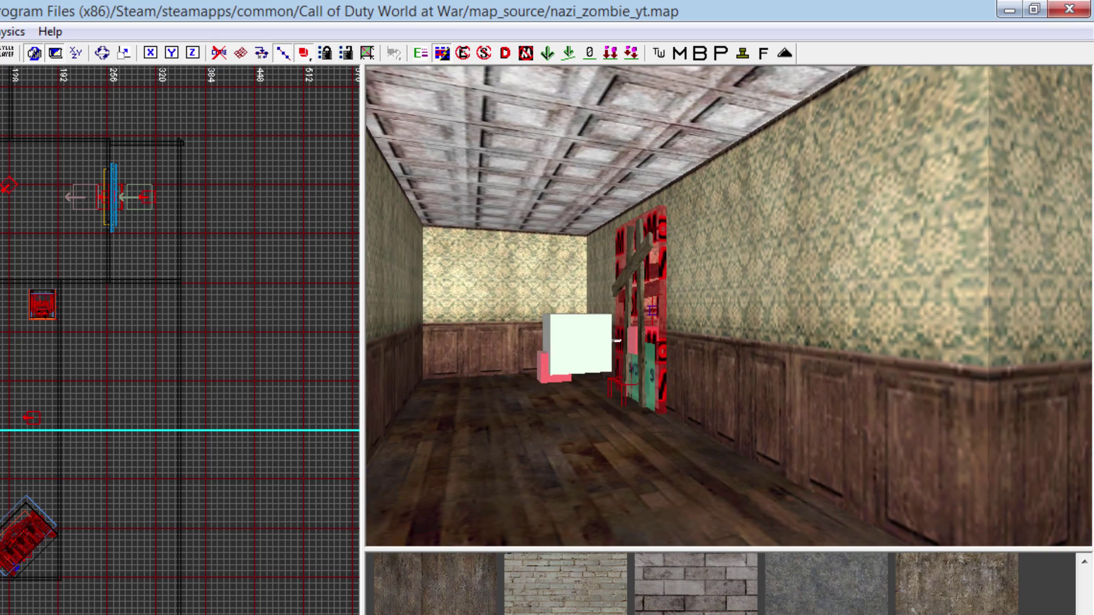
# - Inspect the wall at the corridor's corner and survey the surrounding map layout in the 3D and top views
pyautogui.keyDown('shift'); pyautogui.click(1008, 444); pyautogui.keyUp('shift')
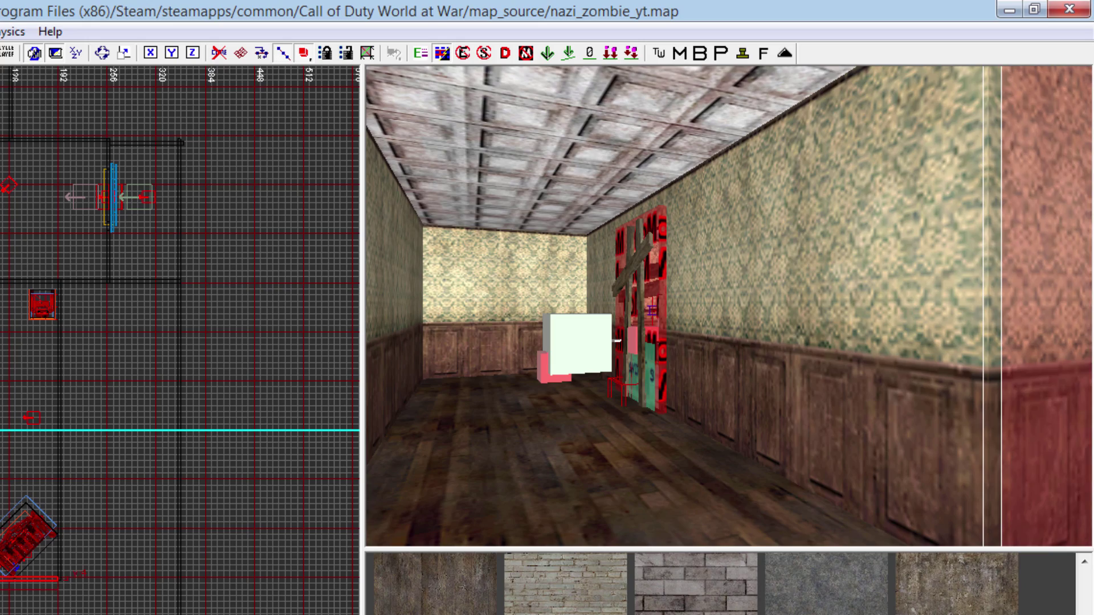
pyautogui.moveTo(587, 427); pyautogui.dragTo(702, 445, button='right')
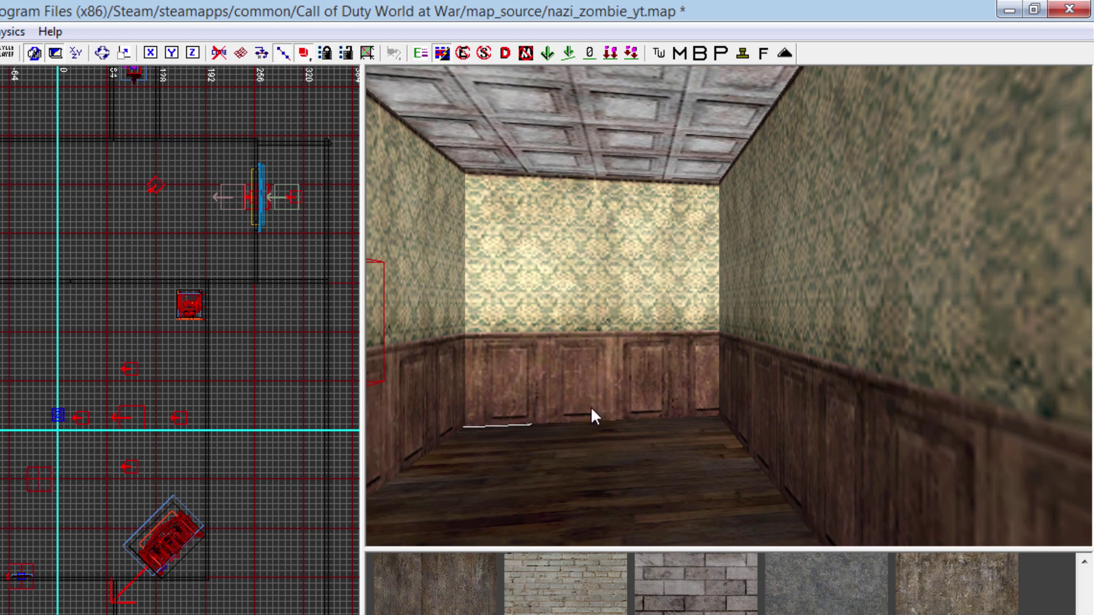
pyautogui.moveTo(610, 429); pyautogui.dragTo(672, 391, button='right')
pyautogui.moveTo(86, 425); pyautogui.dragTo(251, 447, button='right')
pyautogui.scroll(-3, 86, 425)
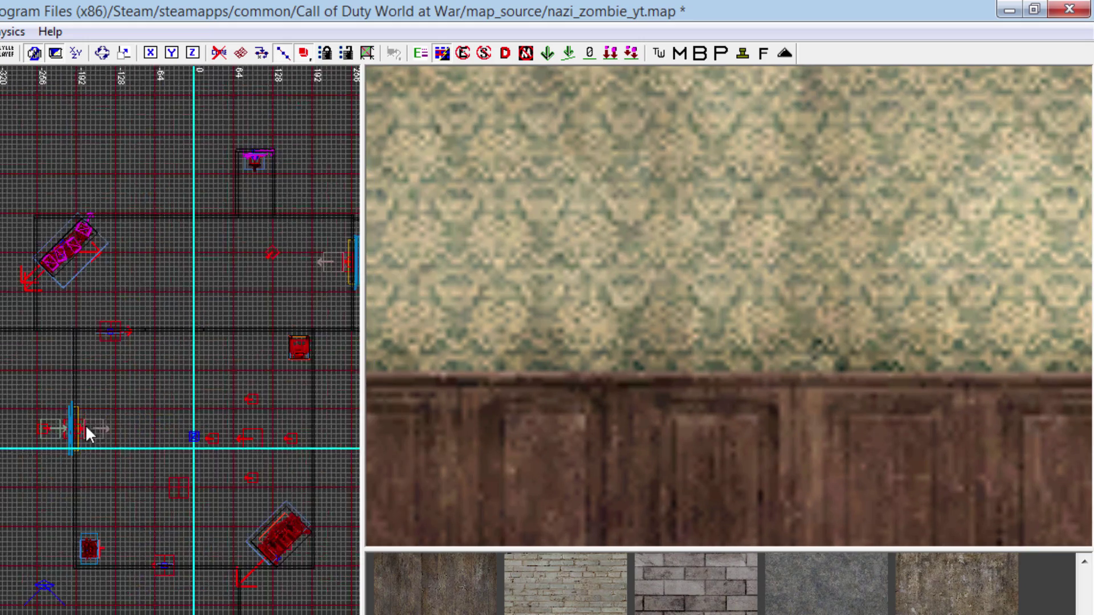
pyautogui.moveTo(737, 352); pyautogui.dragTo(704, 349, button='right')
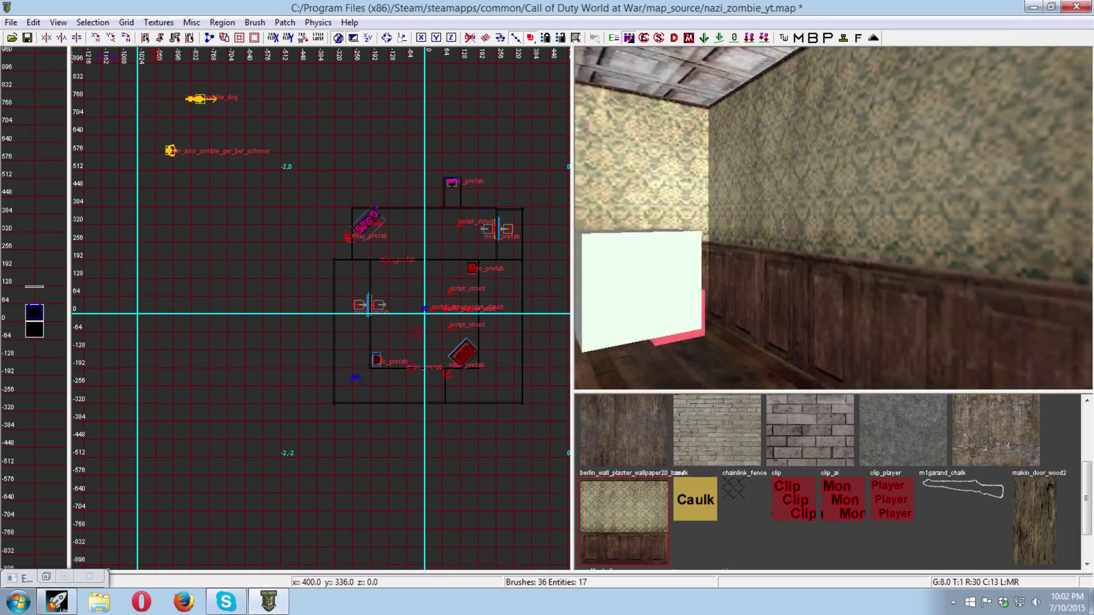
# - Examine the entity properties of the existing zombie actor outside the building, and deselect it
pyautogui.press('Left')
pyautogui.press('Left')
pyautogui.moveTo(838, 293); pyautogui.dragTo(808, 345, button='right')
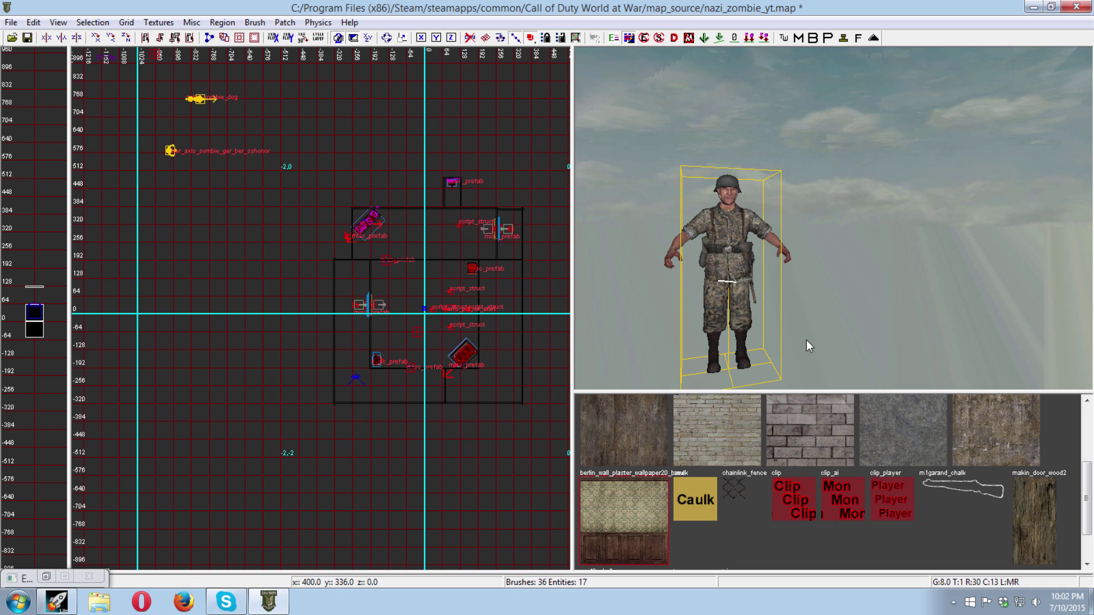
pyautogui.keyDown('shift'); pyautogui.click(727, 246); pyautogui.keyUp('shift')
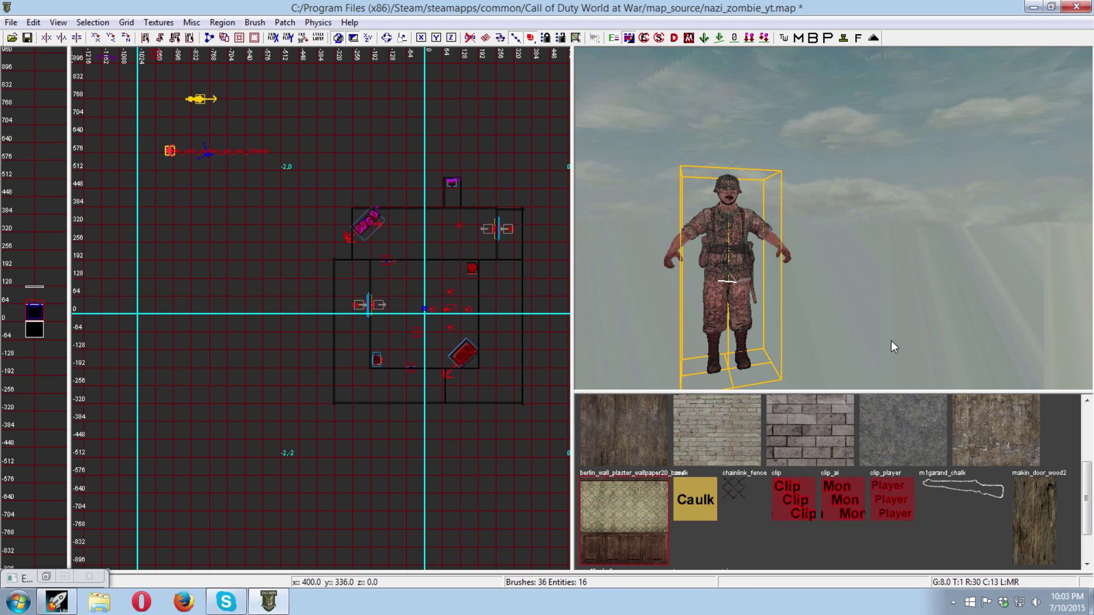
pyautogui.press('n')
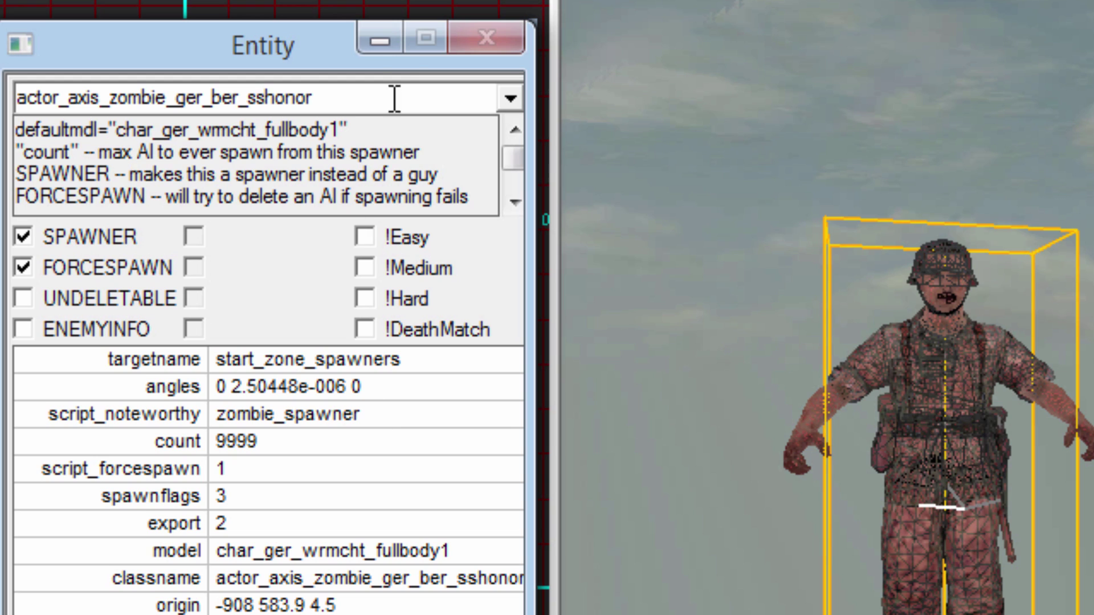
pyautogui.click(391, 40)
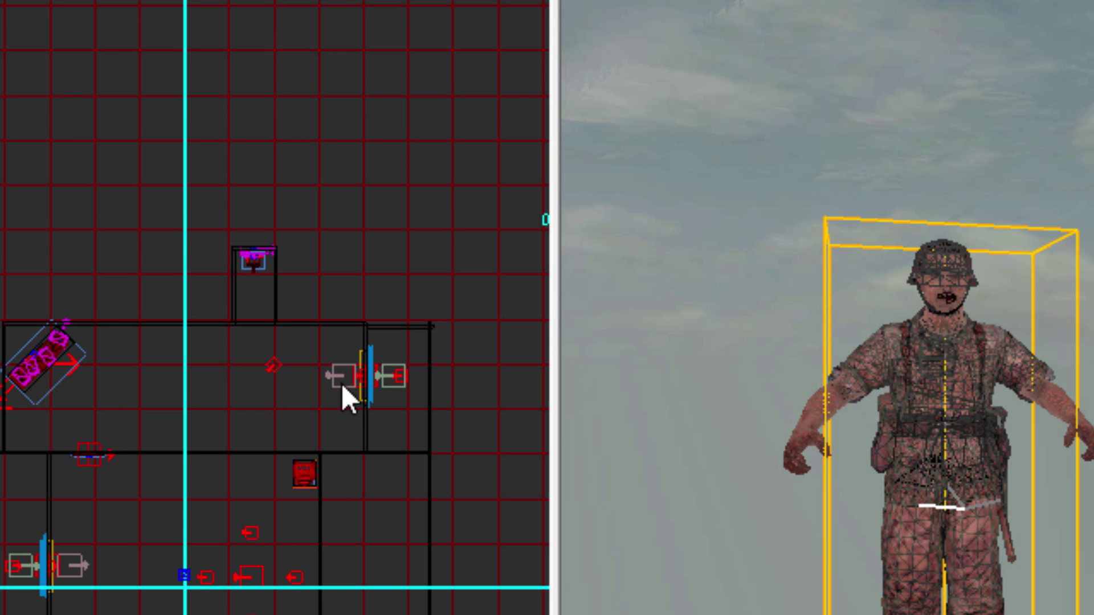
pyautogui.press('Escape')
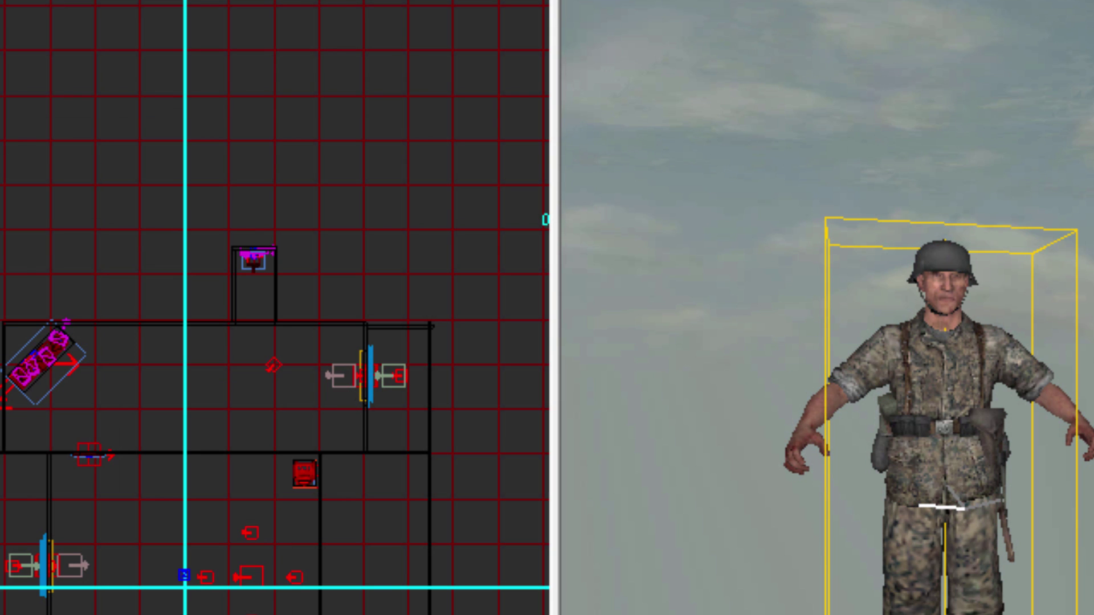
# - Add an axis German zombie actor of type ber_sshonor near the existing zombie spawner outside the building
pyautogui.rightClick(1, 131)
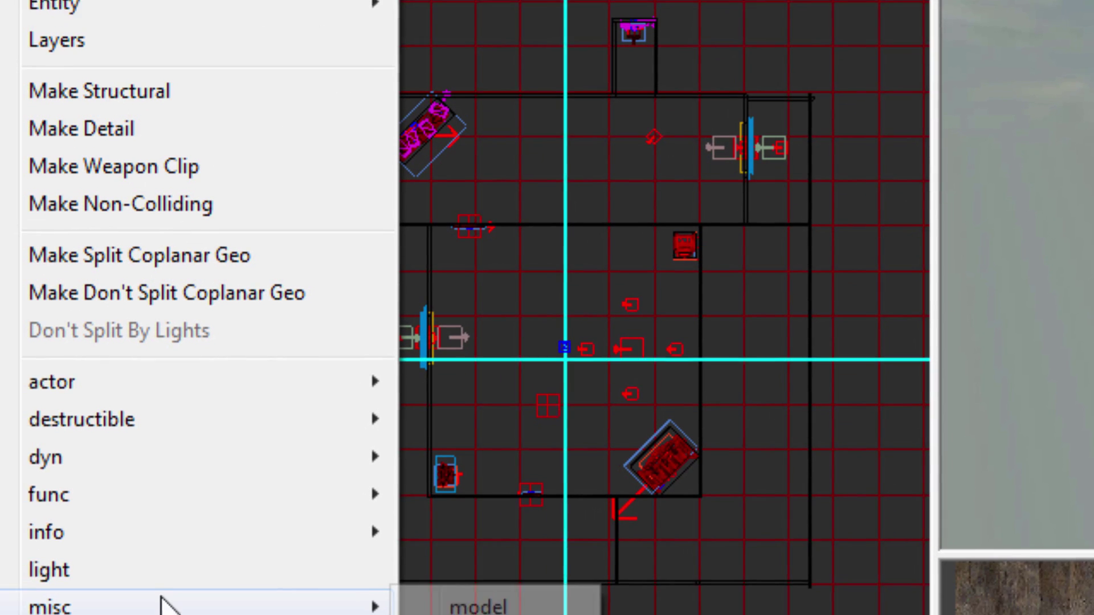
pyautogui.moveTo(393, 368)
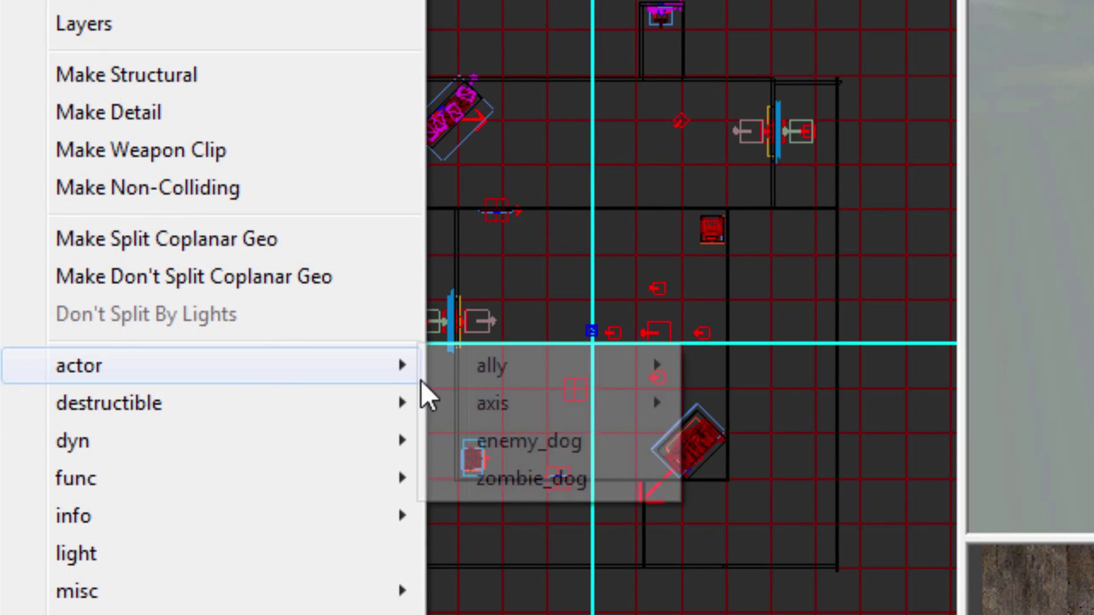
pyautogui.moveTo(550, 406)
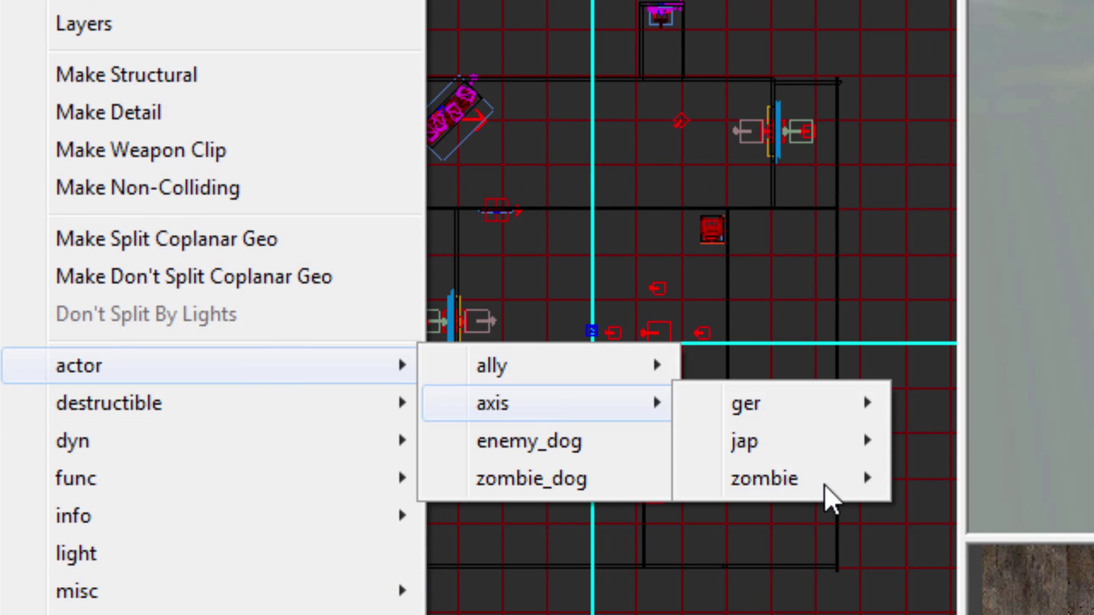
pyautogui.moveTo(843, 479)
pyautogui.moveTo(986, 454)
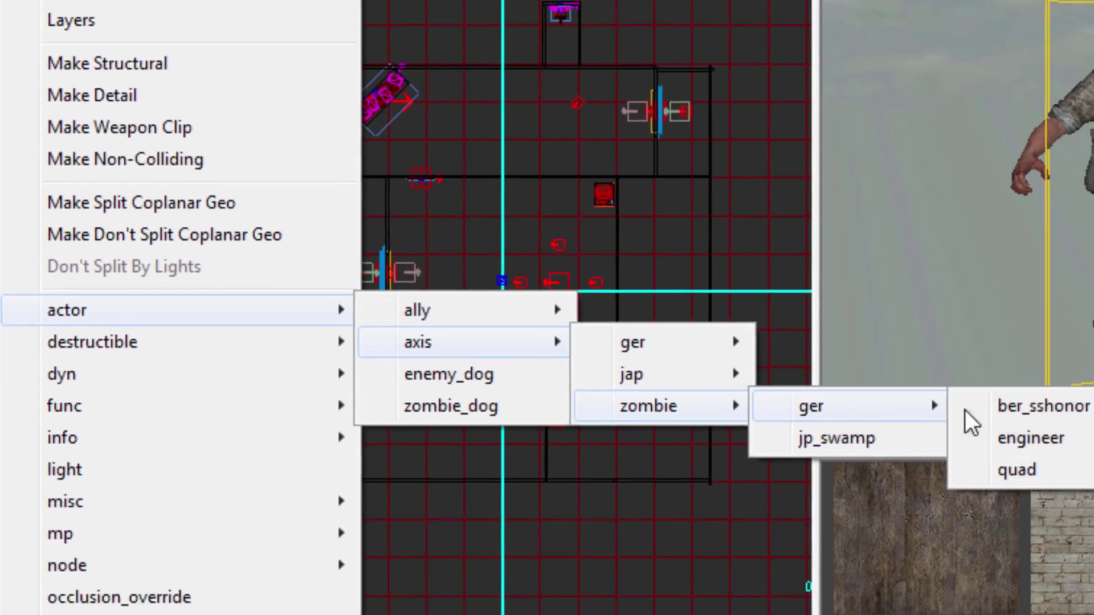
pyautogui.click(1016, 405)
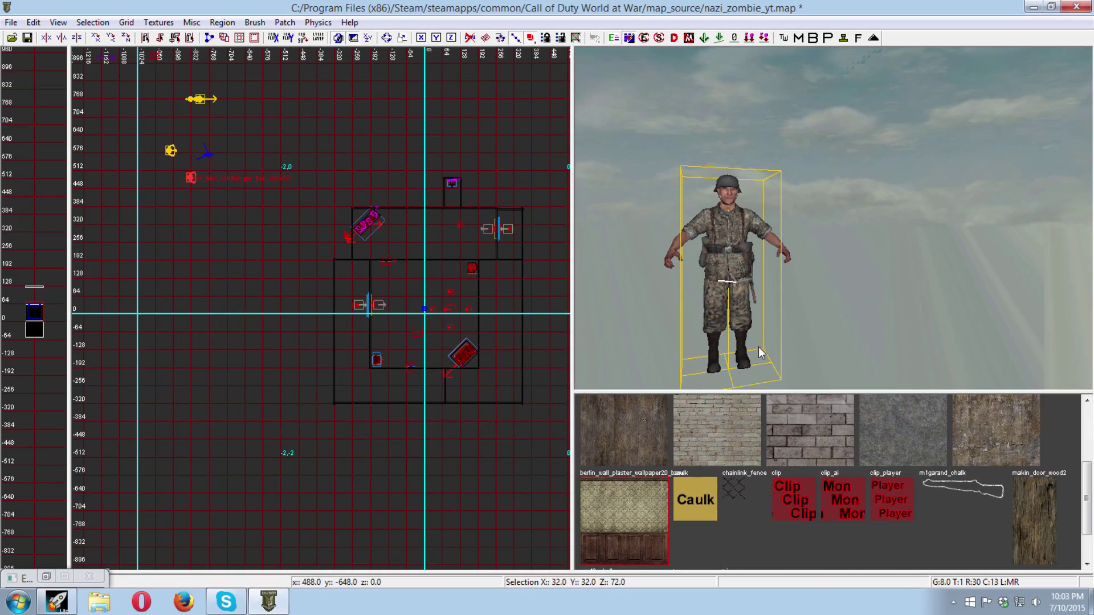
pyautogui.moveTo(832, 345); pyautogui.dragTo(840, 326, button='right')
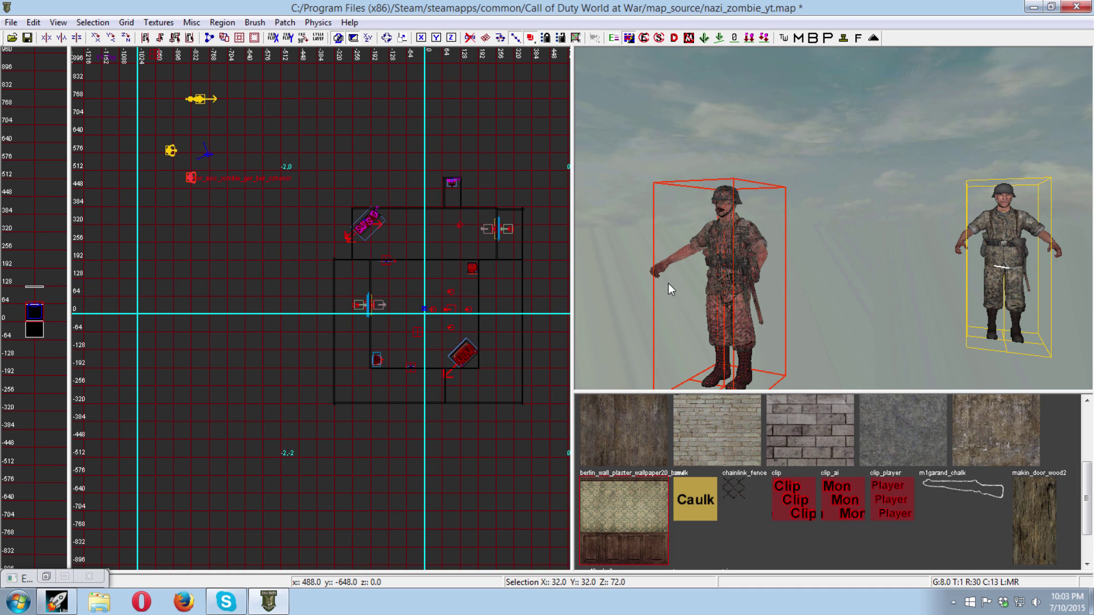
# - Give the new zombie actor the entity key targetname with the value start_zone_spawners
pyautogui.write('n')
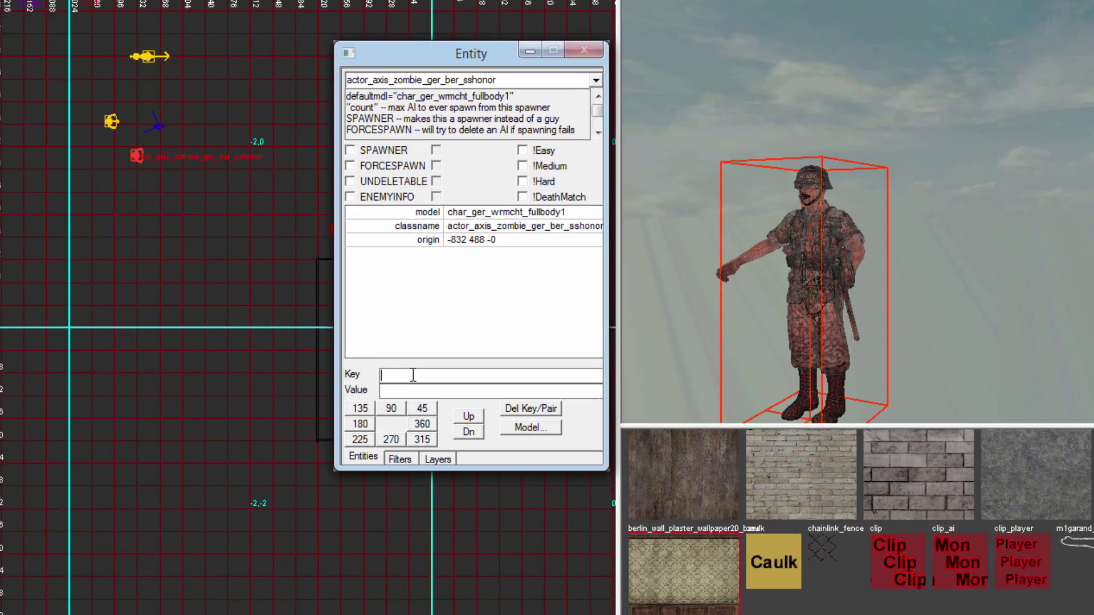
pyautogui.write('targetname')
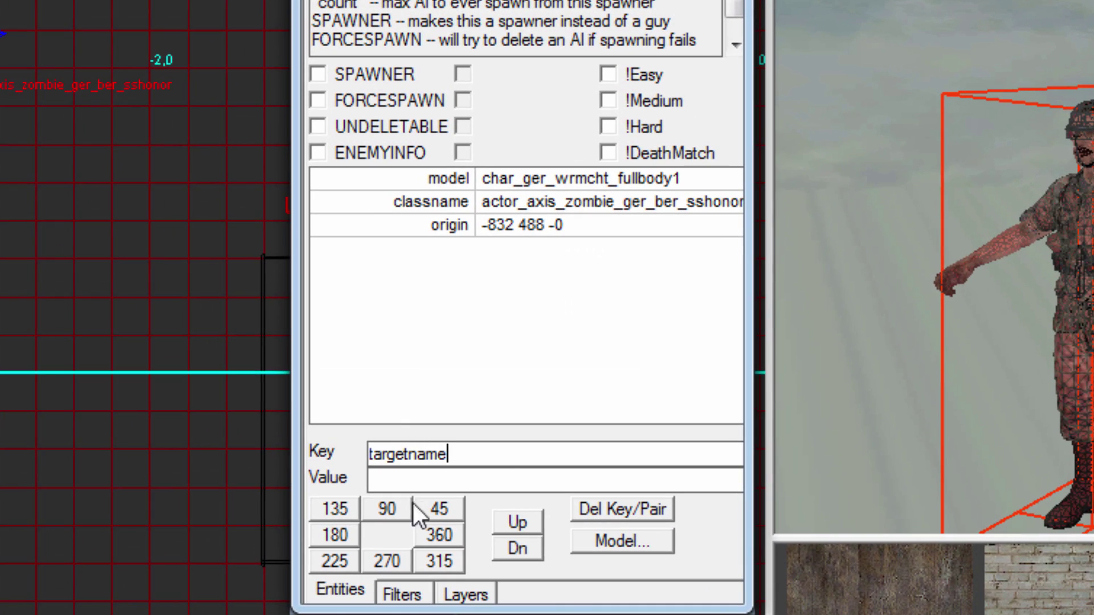
pyautogui.click(511, 472)
pyautogui.write('start_zon')
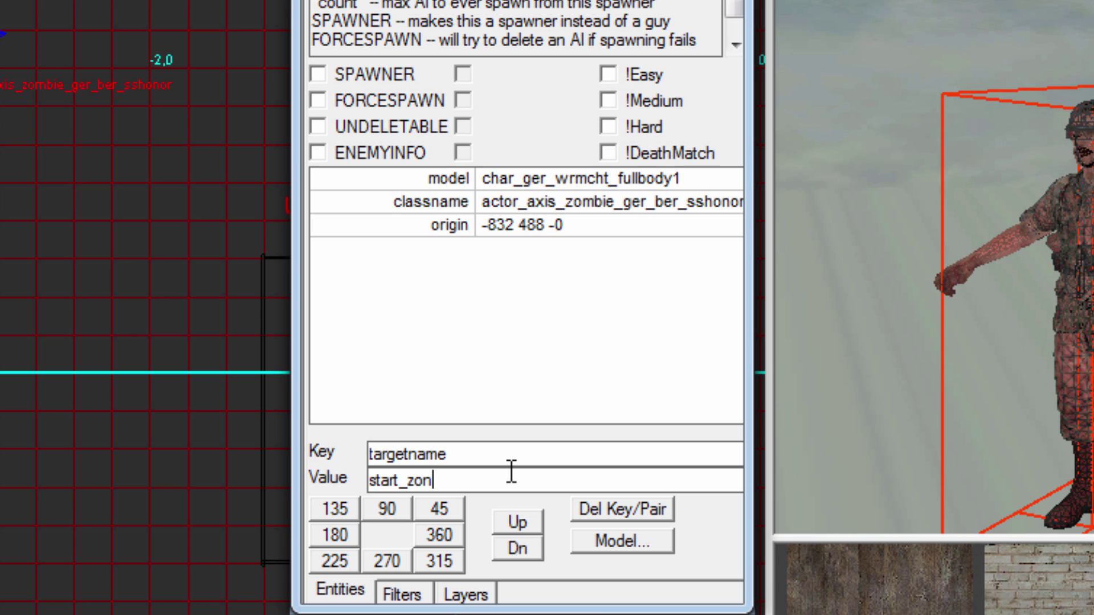
pyautogui.write('e_spawne')
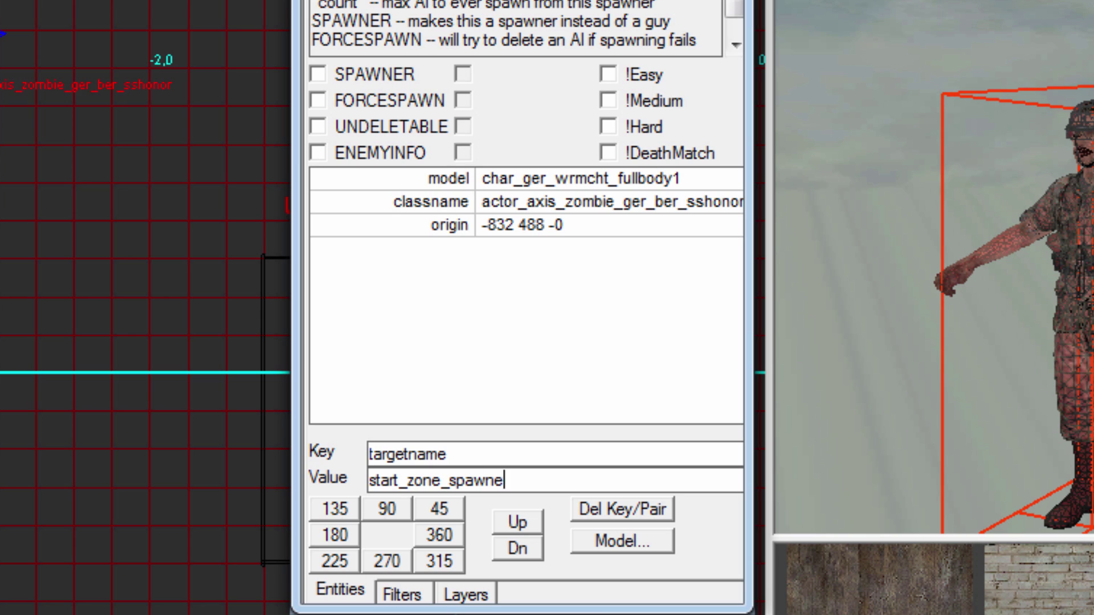
pyautogui.write('rs')
pyautogui.press('Return')
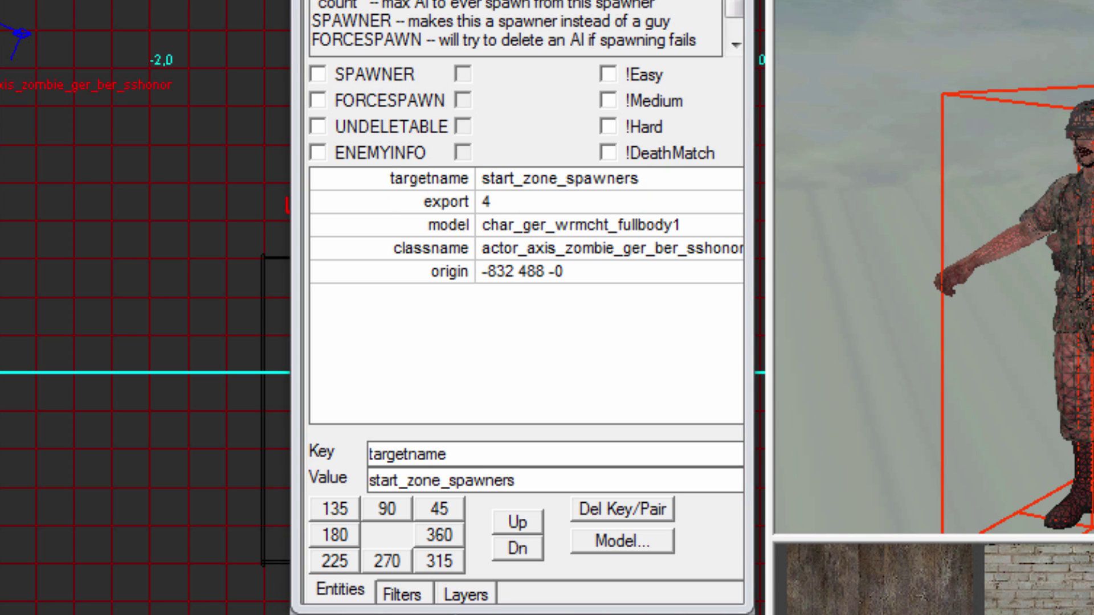
pyautogui.doubleClick(500, 453)
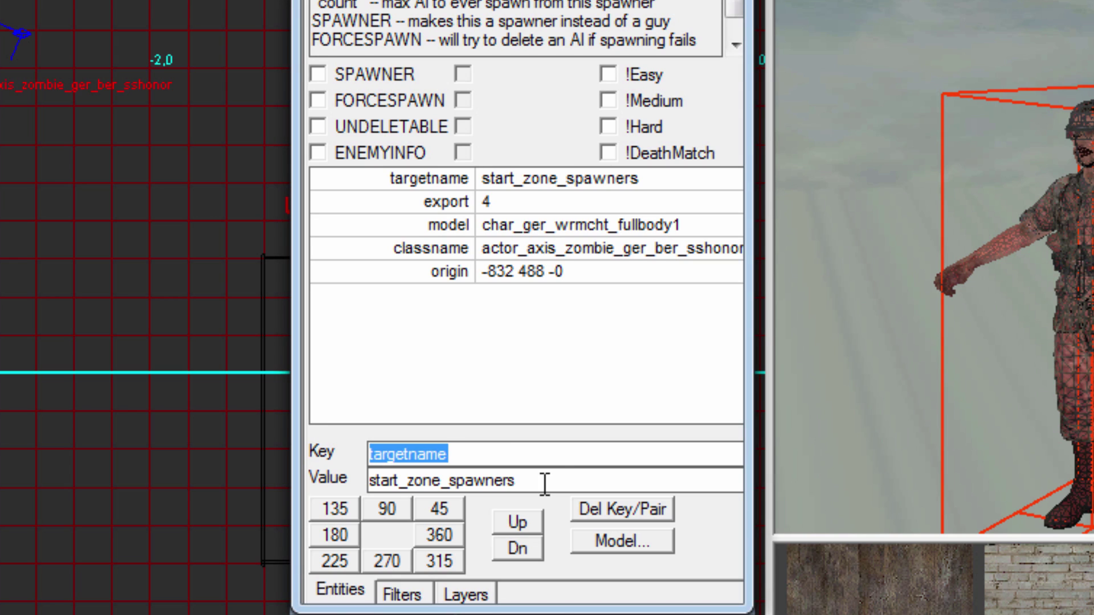
pyautogui.click(539, 464)
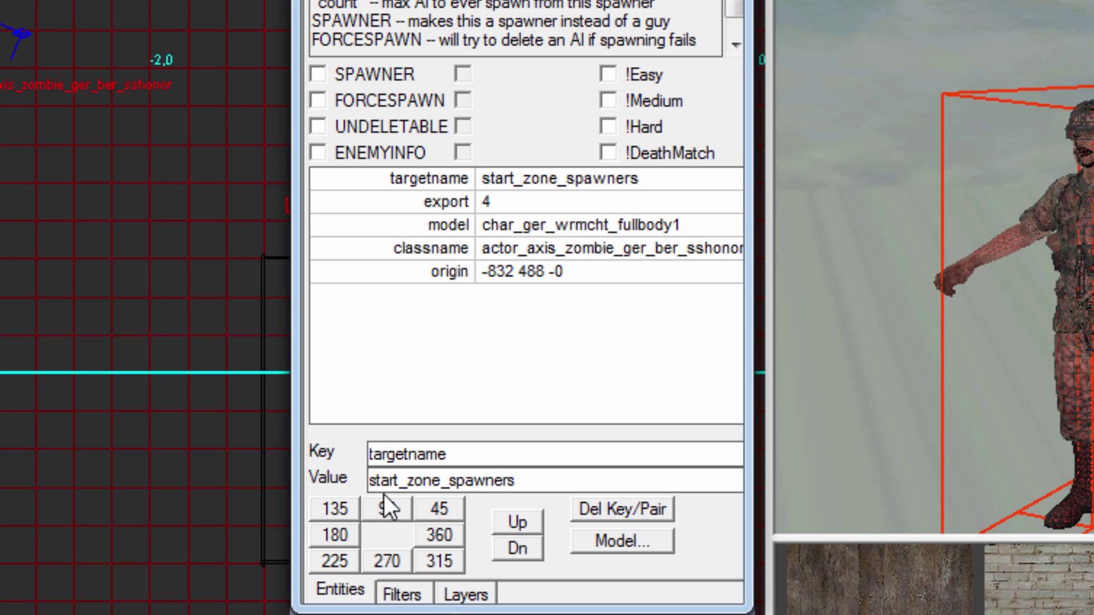
pyautogui.doubleClick(576, 489)
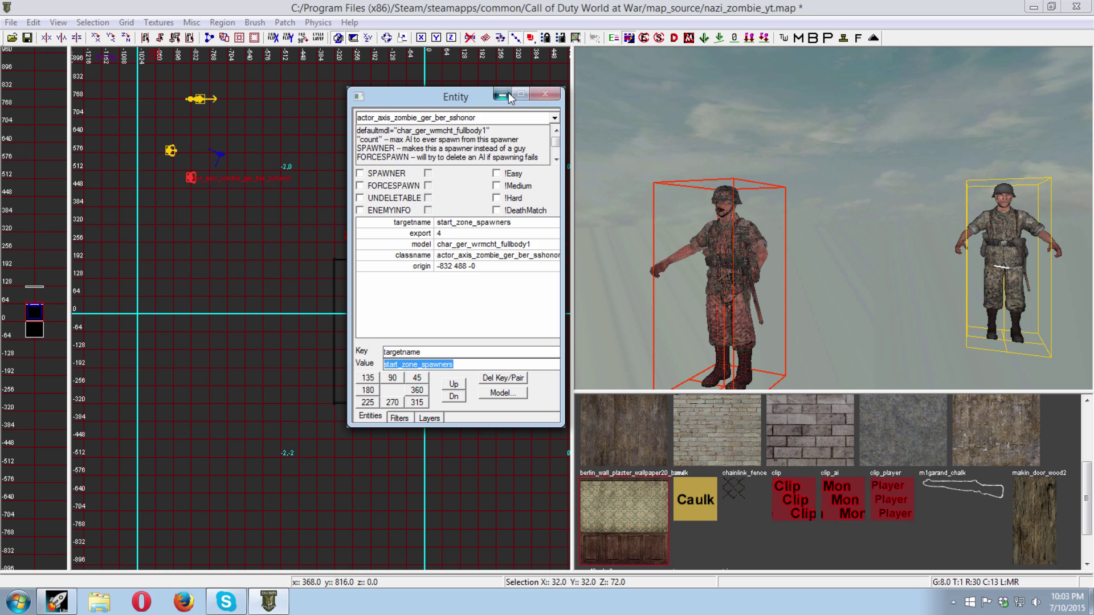
# - Delete the newly added zombie actor and check the entity properties of the original zombie spawner outside the building
pyautogui.click(504, 94)
pyautogui.press('Delete')
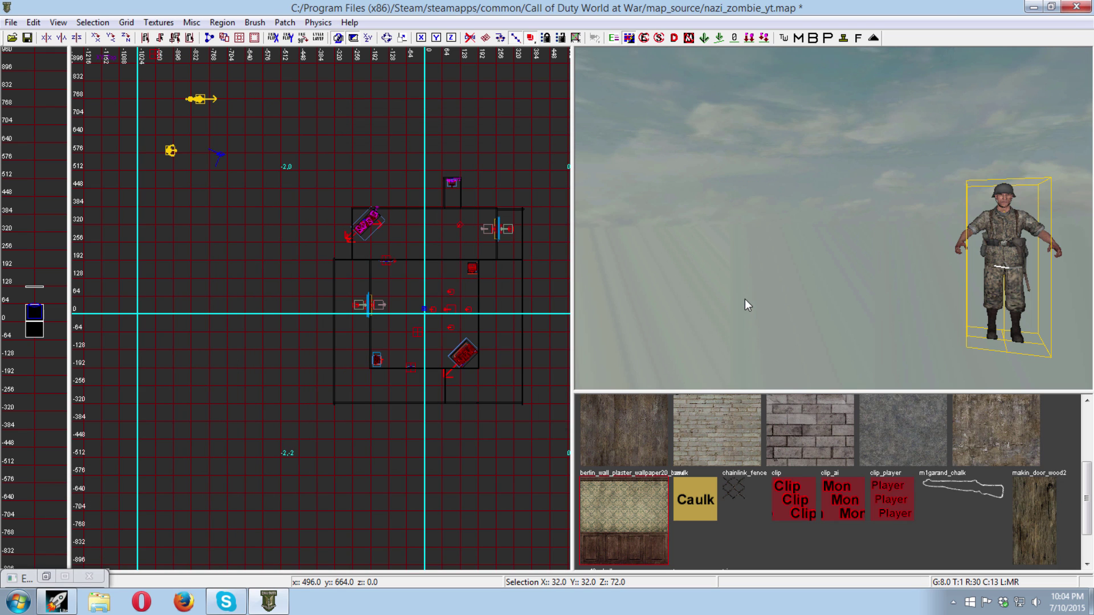
pyautogui.keyDown('shift'); pyautogui.click(1017, 240); pyautogui.keyUp('shift')
pyautogui.press('n')
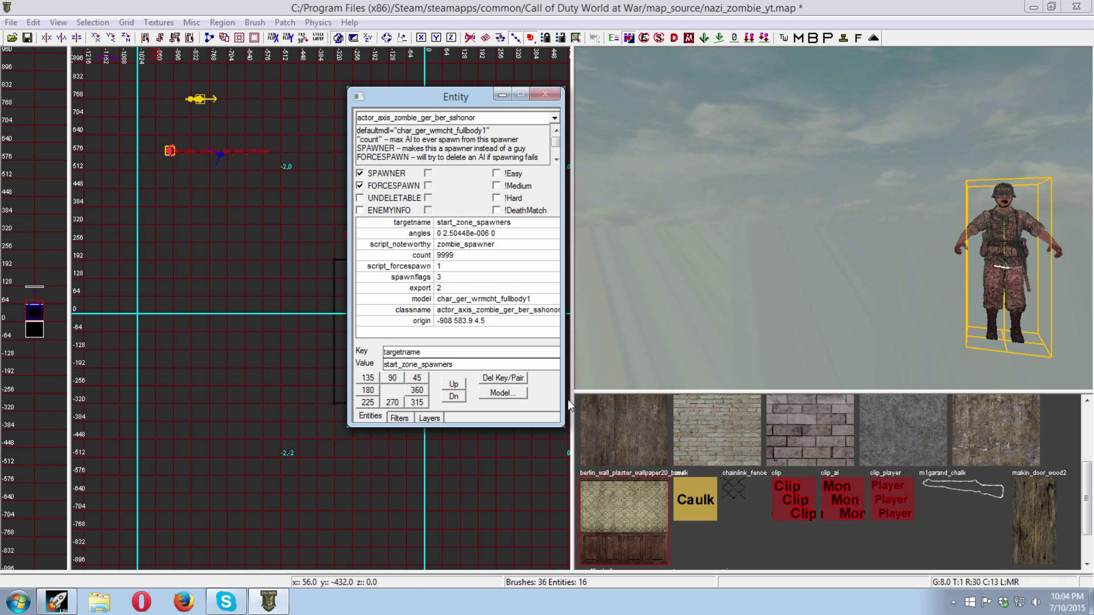
pyautogui.click(505, 96)
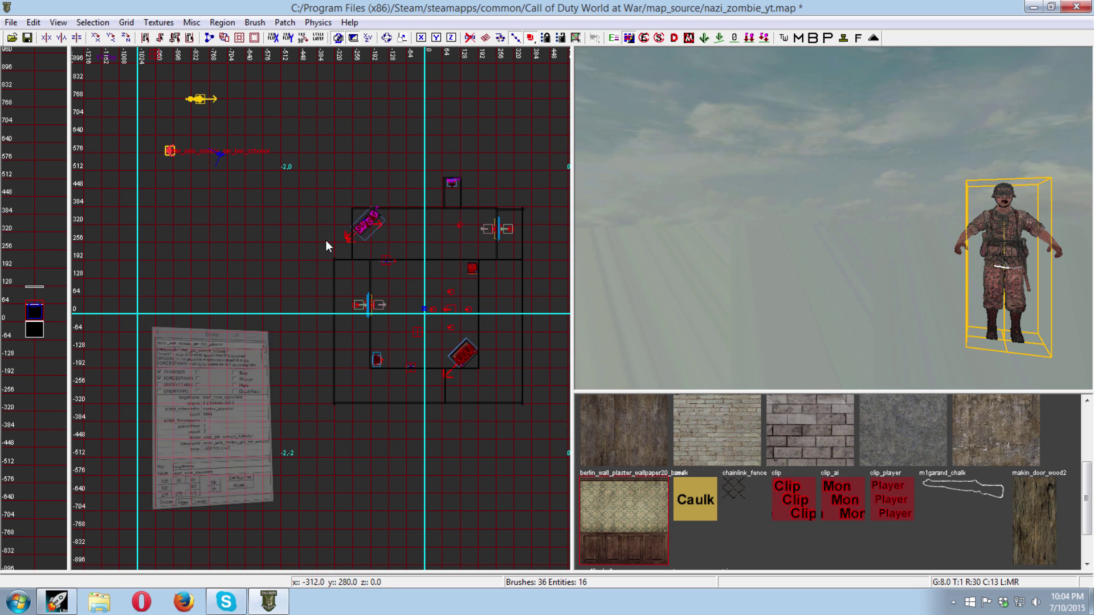
# - Move the original zombie spawner into the corridor below the start room in the top view and turn it to face the opposite way
pyautogui.moveTo(164, 168); pyautogui.dragTo(144, 140, button='right')
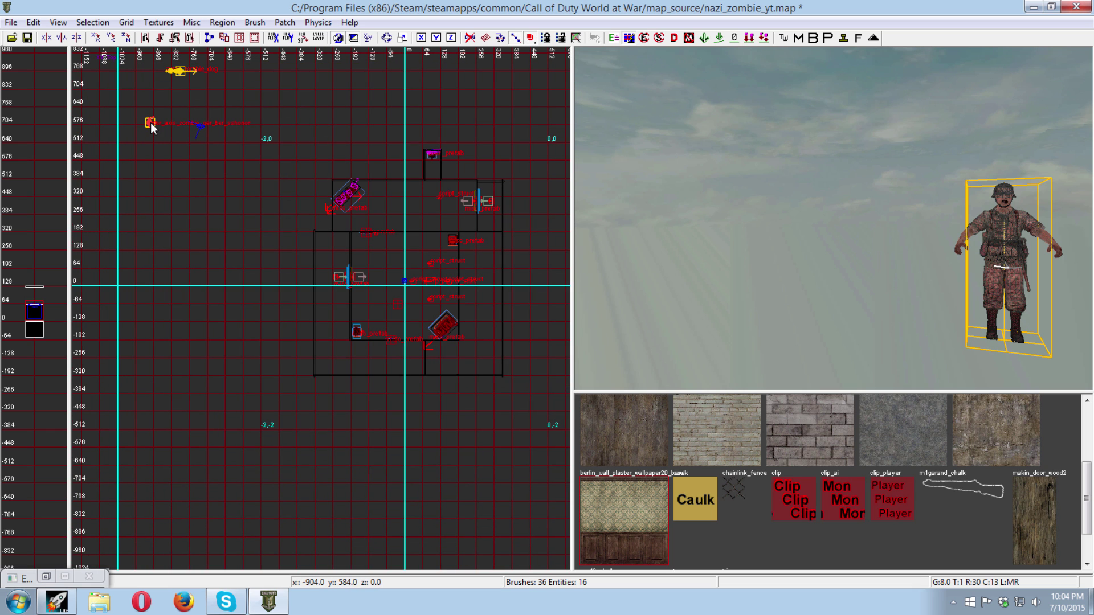
pyautogui.moveTo(151, 122); pyautogui.dragTo(210, 185)
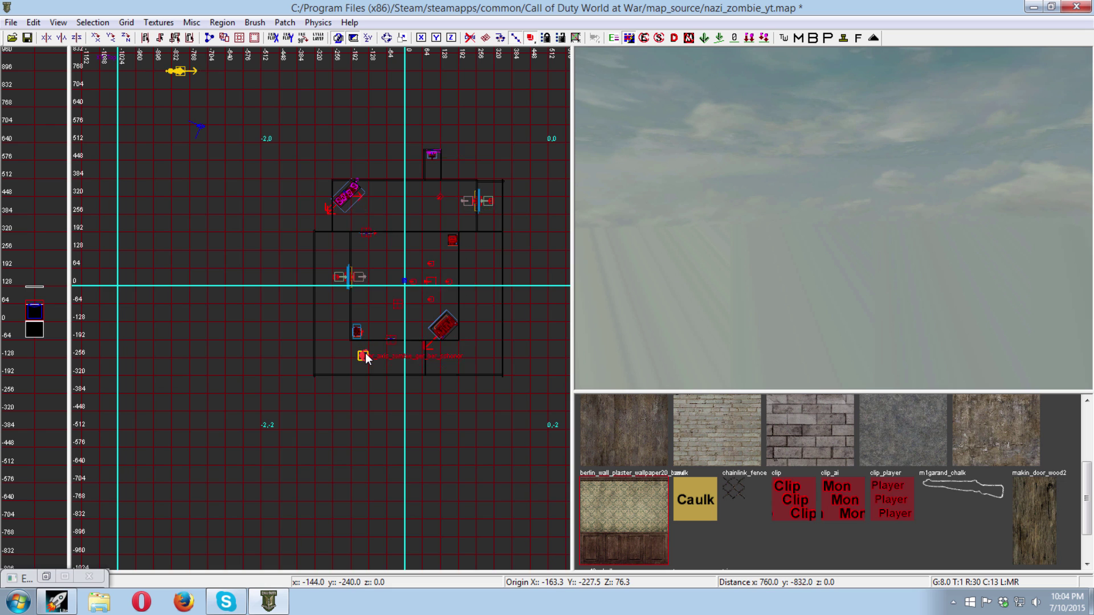
pyautogui.scroll(5, 365, 359)
pyautogui.moveTo(360, 365); pyautogui.dragTo(353, 371)
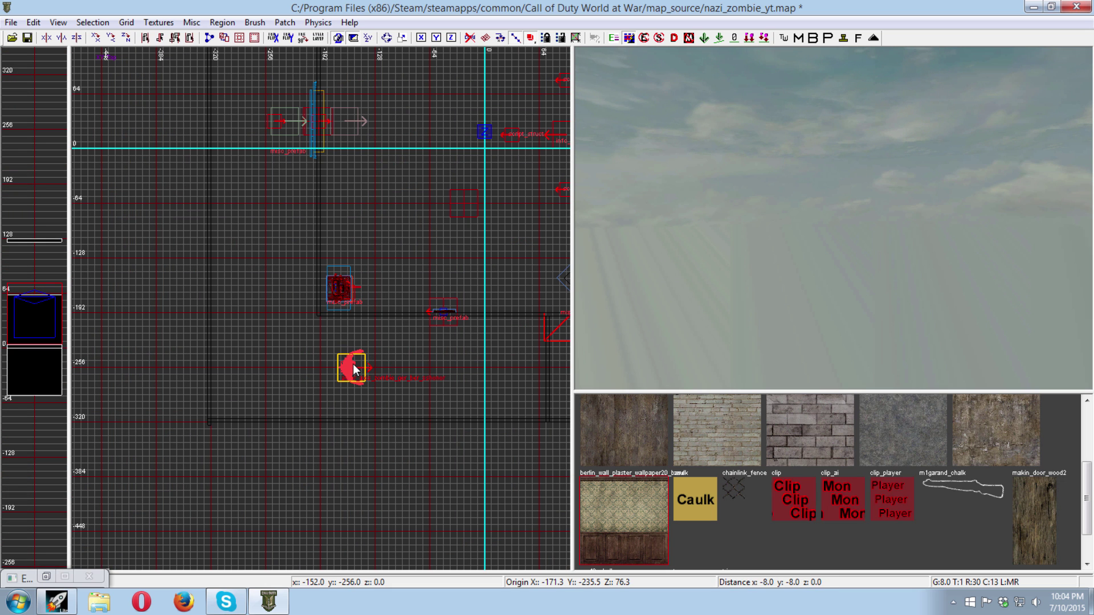
pyautogui.click(126, 38)
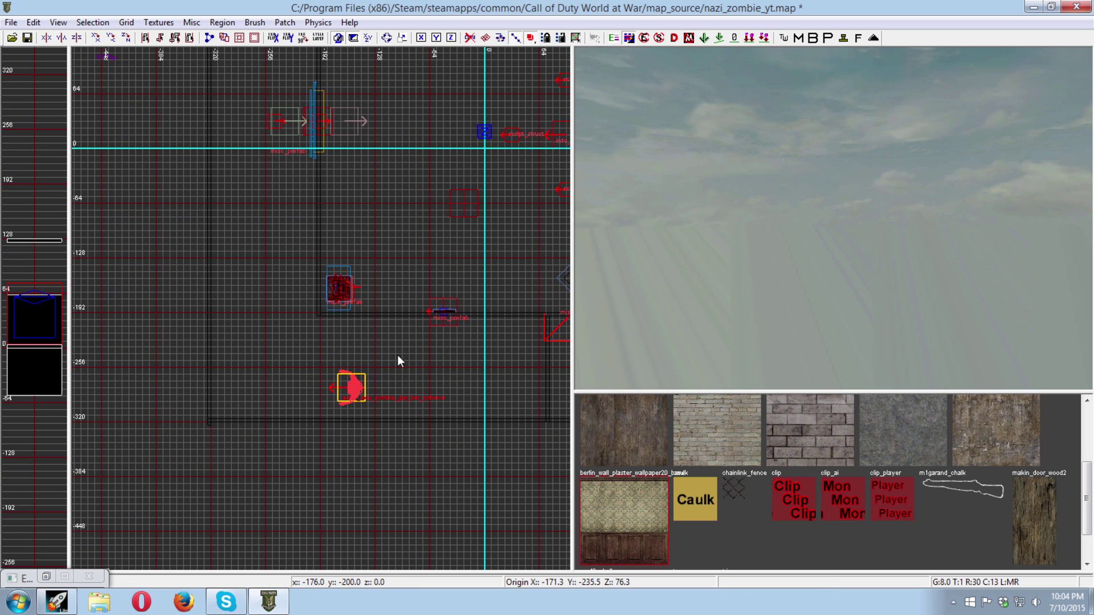
pyautogui.moveTo(348, 380); pyautogui.dragTo(354, 367)
# - Nudge the zombie spawner along the corridor while checking its position in the 3D view
pyautogui.moveTo(729, 288); pyautogui.dragTo(821, 239, button='right')
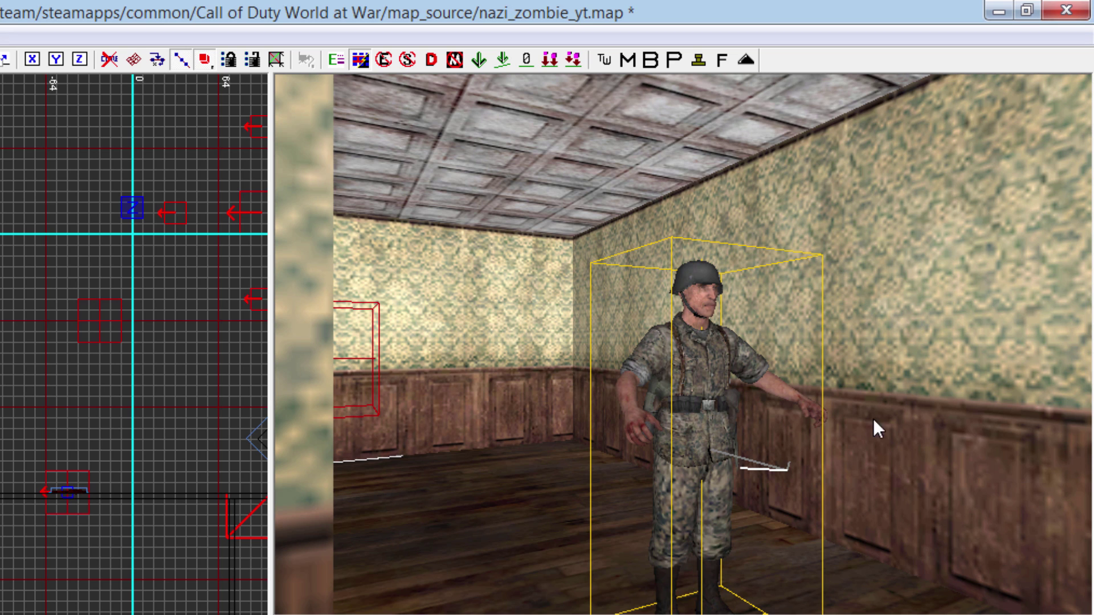
pyautogui.keyDown('shift'); pyautogui.click(716, 402); pyautogui.keyUp('shift')
pyautogui.moveTo(0, 586); pyautogui.dragTo(33, 586)
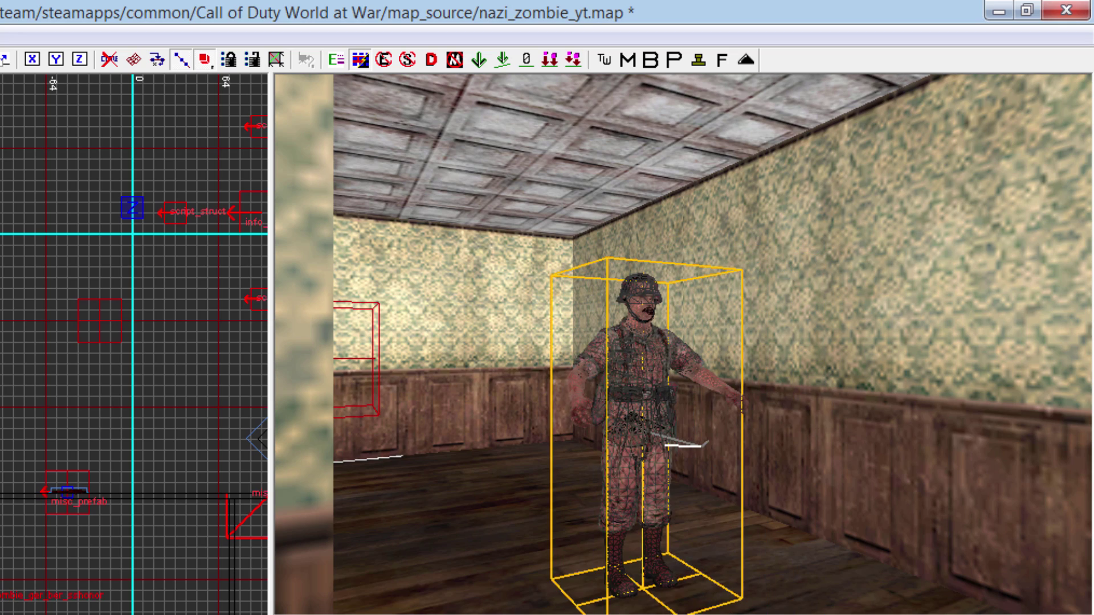
pyautogui.press('Escape')
pyautogui.keyDown('shift'); pyautogui.click(3, 547); pyautogui.keyUp('shift')
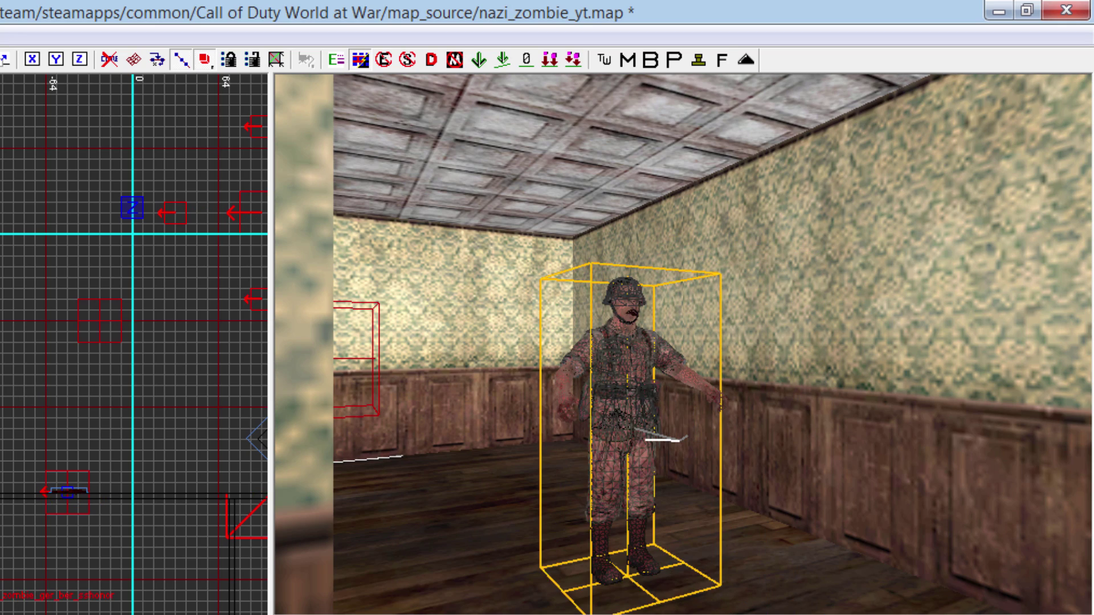
# - Try the zombie spawner behind the barricaded window and further down the side corridor
pyautogui.moveTo(2, 547); pyautogui.dragTo(197, 131)
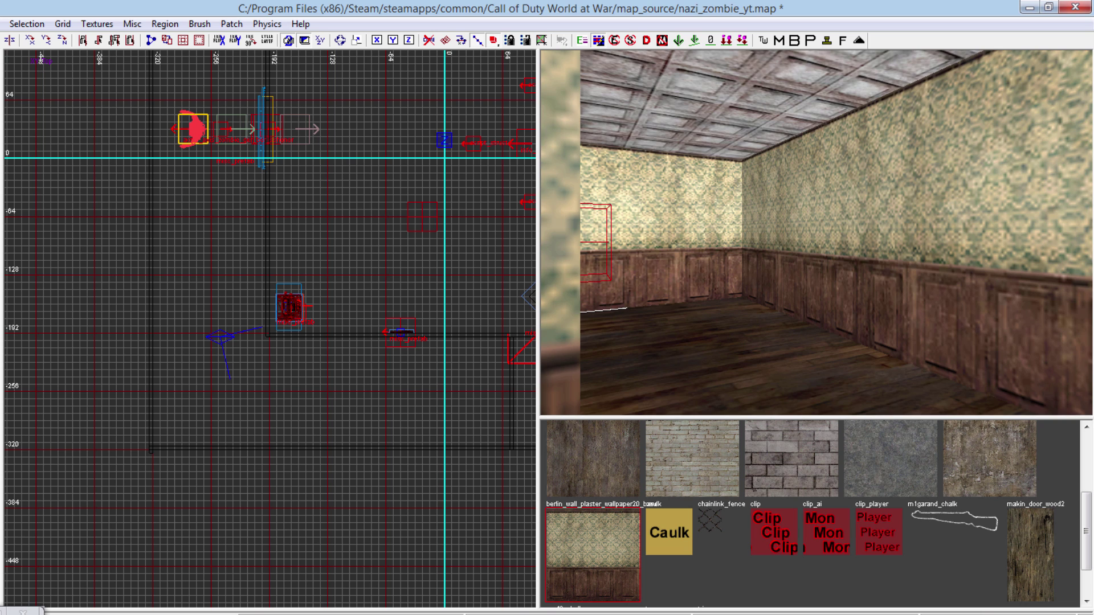
pyautogui.moveTo(705, 270); pyautogui.dragTo(553, 270, button='right')
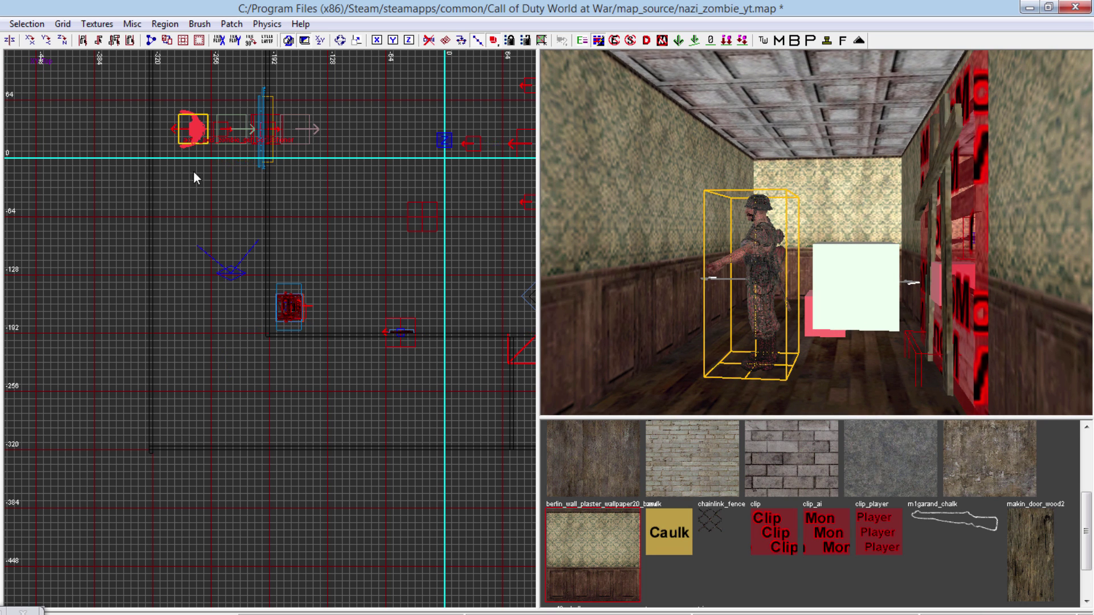
pyautogui.moveTo(193, 173); pyautogui.dragTo(216, 354)
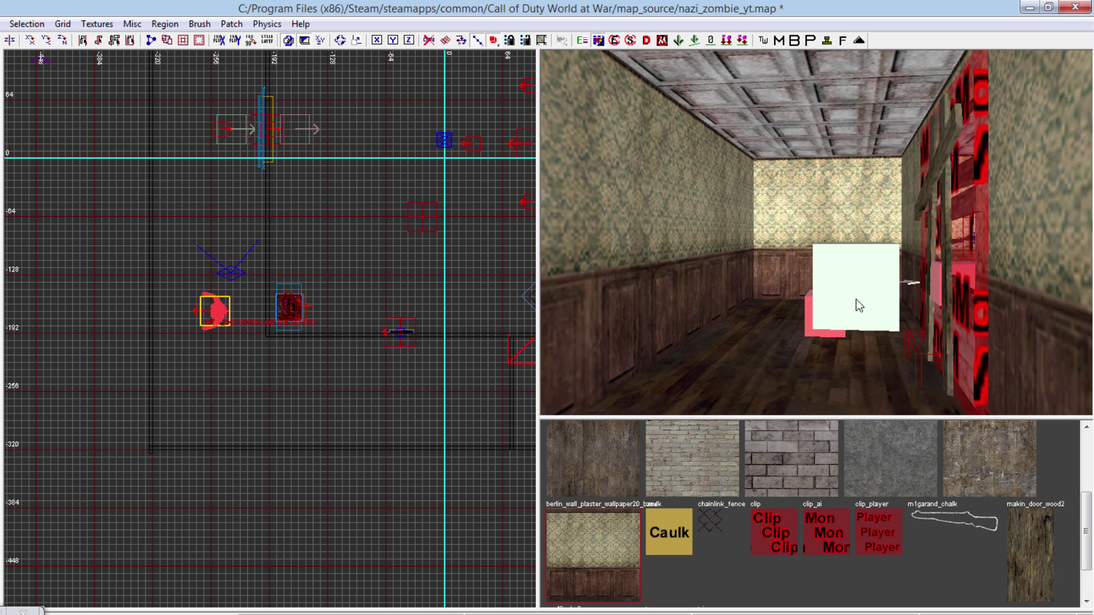
pyautogui.moveTo(856, 299); pyautogui.dragTo(769, 273, button='right')
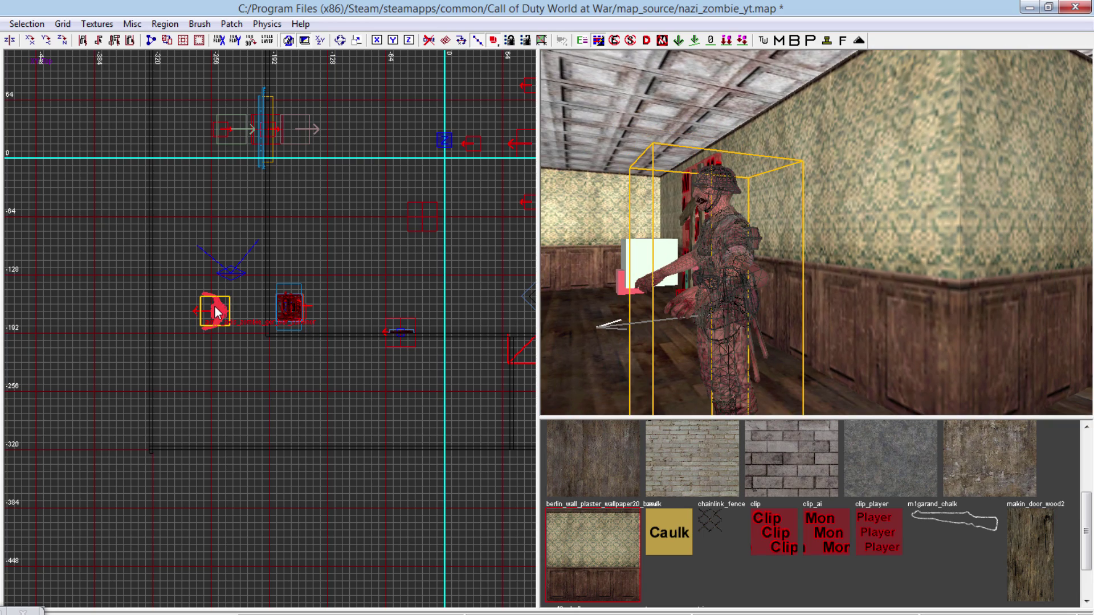
# - Place the zombie spawner in the corridor below the start room, at about X -128, Y -256
pyautogui.moveTo(216, 308); pyautogui.dragTo(334, 387)
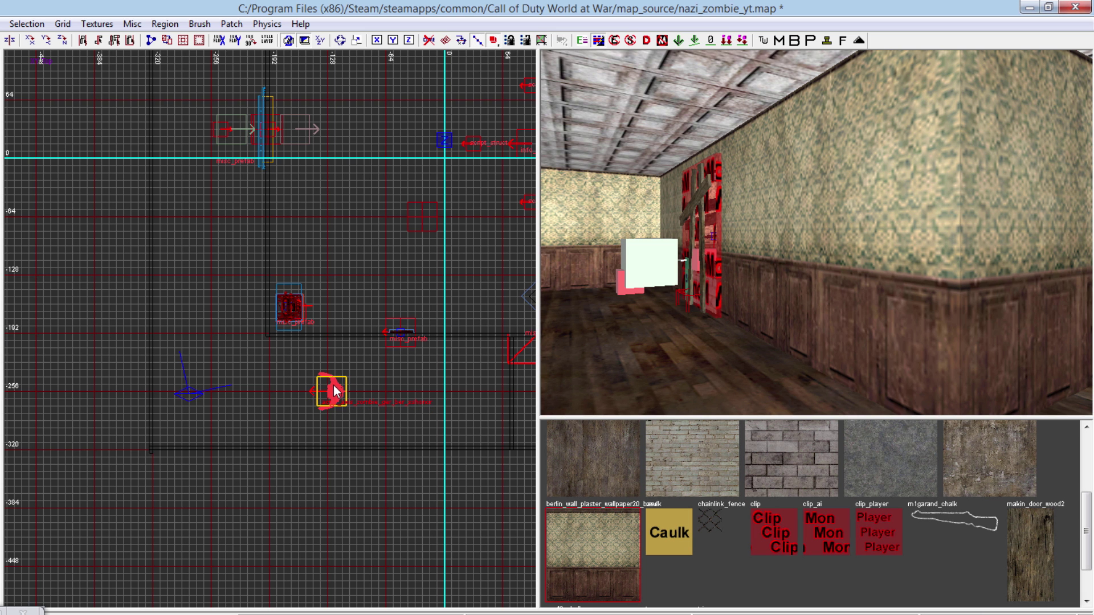
pyautogui.moveTo(788, 350); pyautogui.dragTo(770, 275, button='right')
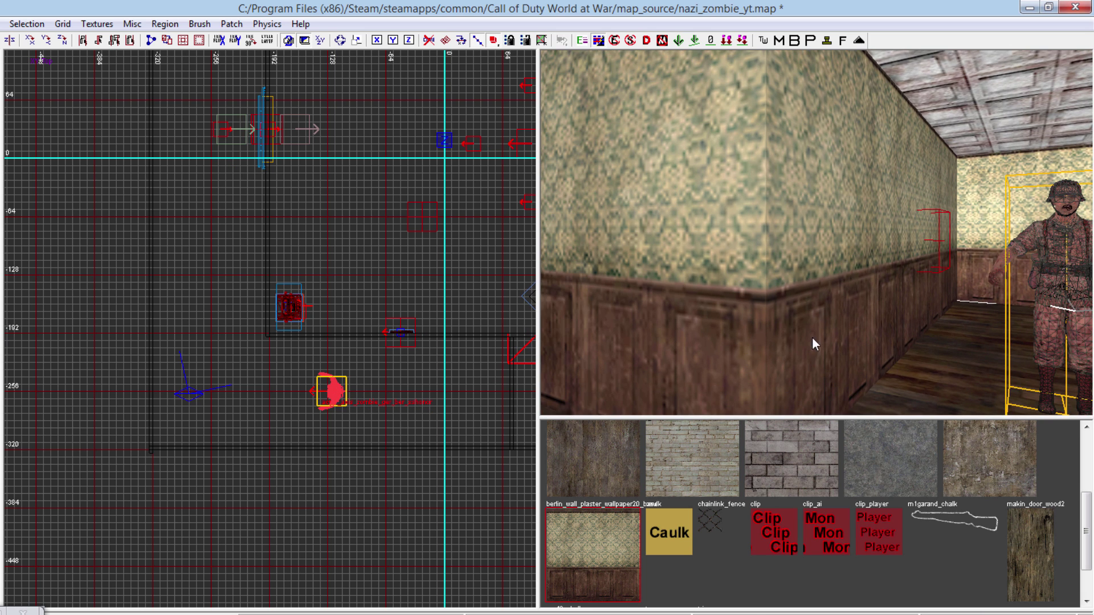
pyautogui.moveTo(863, 337); pyautogui.dragTo(1002, 336, button='right')
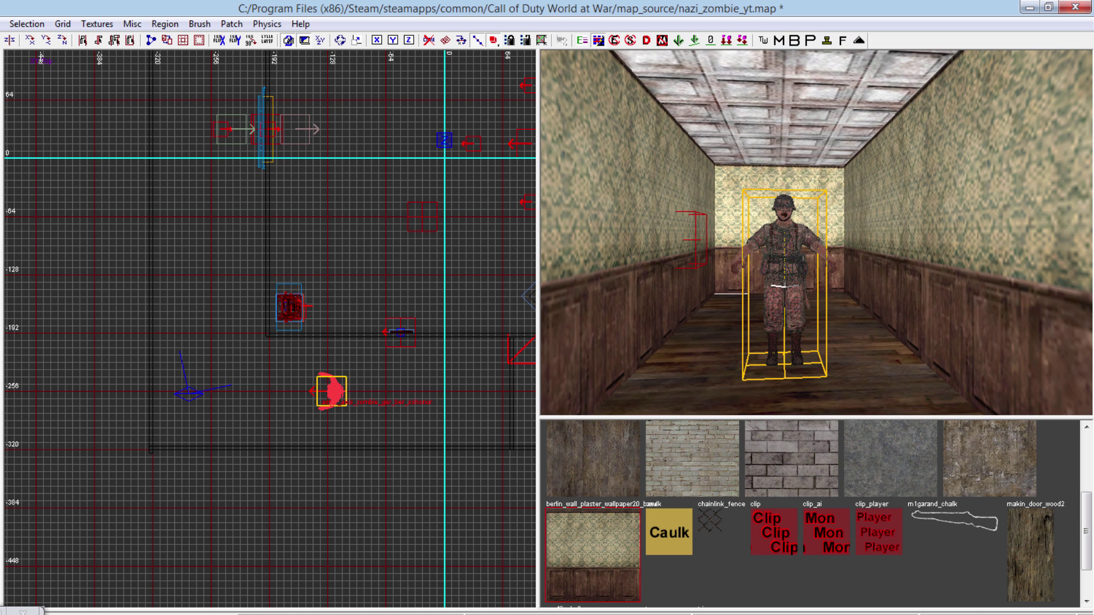
pyautogui.moveTo(424, 414); pyautogui.dragTo(280, 416, button='right')
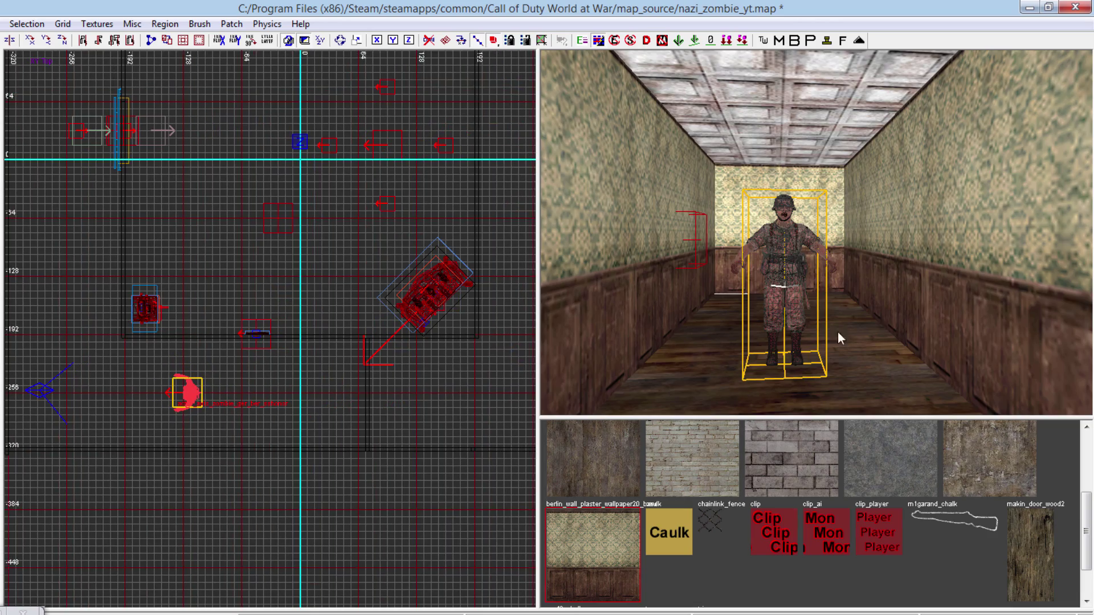
pyautogui.moveTo(838, 337); pyautogui.dragTo(864, 359, button='right')
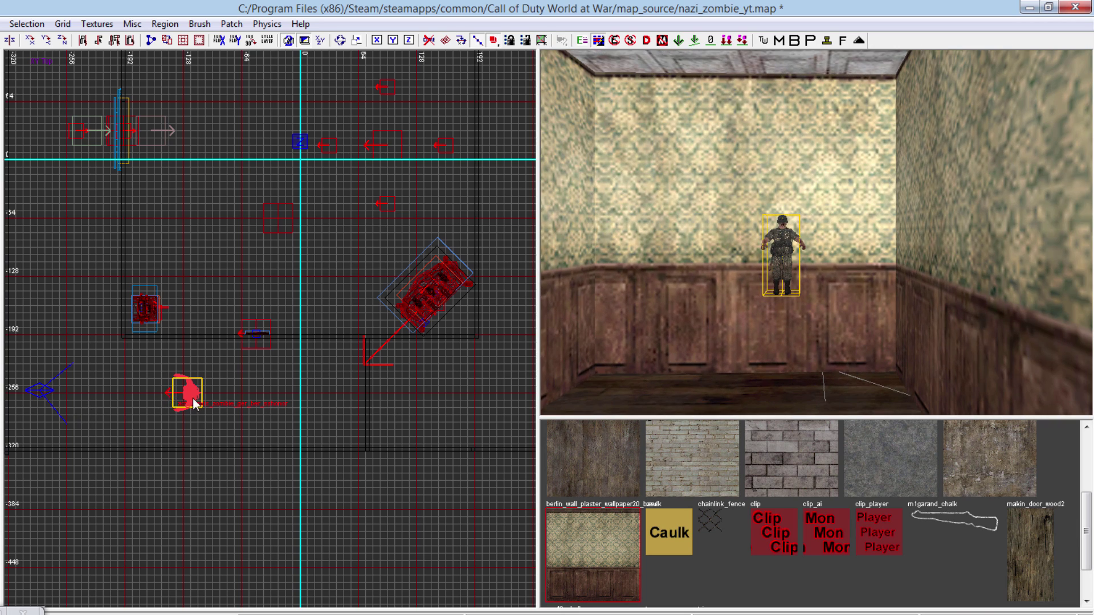
# - Duplicate the zombie spawner and place the copy in the same corridor, beyond the partition wall
pyautogui.press('space')
pyautogui.moveTo(196, 399); pyautogui.dragTo(405, 399)
pyautogui.moveTo(426, 429); pyautogui.dragTo(401, 416, button='right')
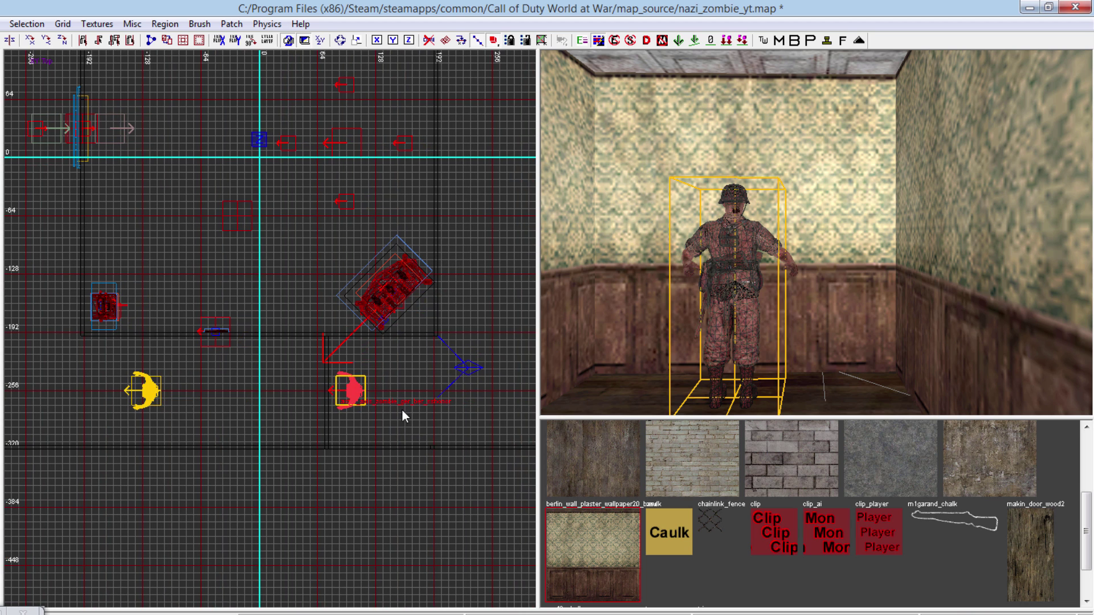
pyautogui.moveTo(365, 394); pyautogui.dragTo(385, 395)
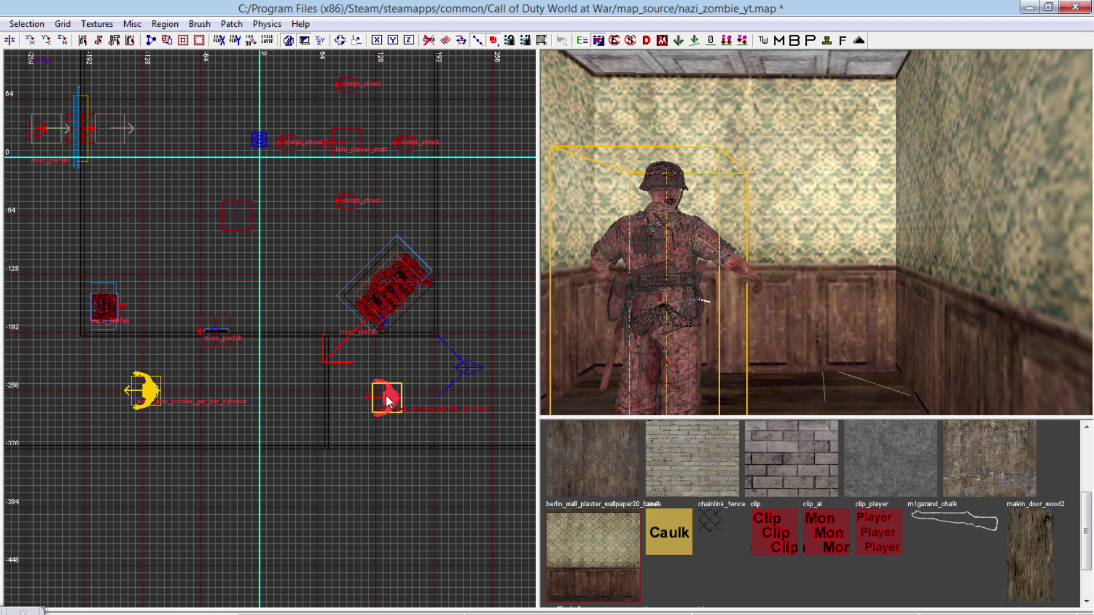
# - Turn the copied spawner to face the opposite way, line it up with the first one, and deselect it
pyautogui.doubleClick(64, 38)
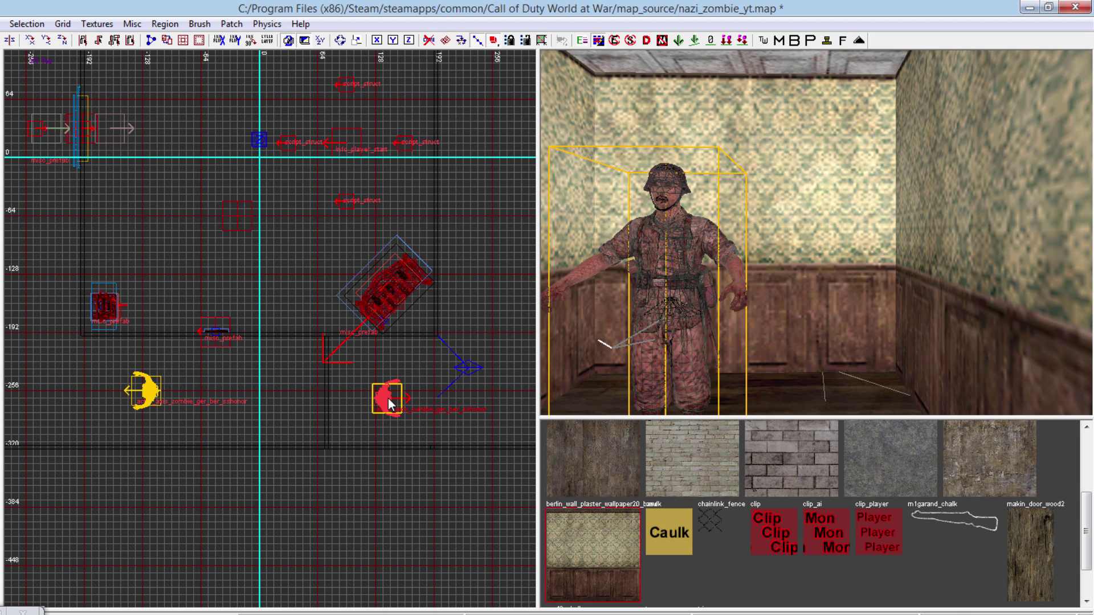
pyautogui.moveTo(388, 399); pyautogui.dragTo(385, 391)
pyautogui.press('Escape')
# - Locate and select the zombie dog actor outside the building
pyautogui.moveTo(684, 296); pyautogui.dragTo(719, 388, button='right')
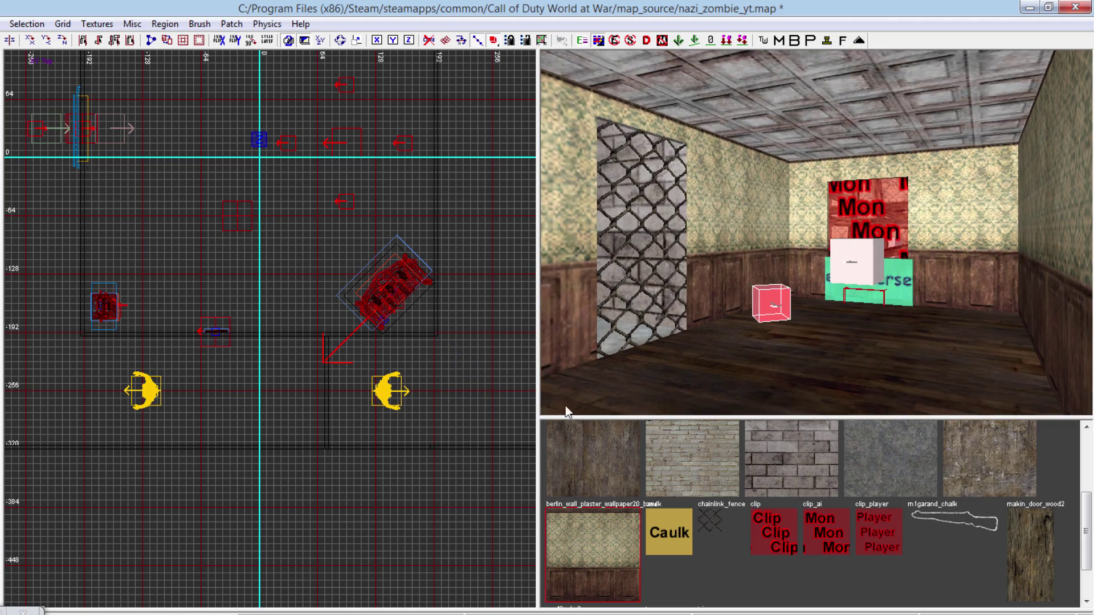
pyautogui.scroll(-6, 317, 295)
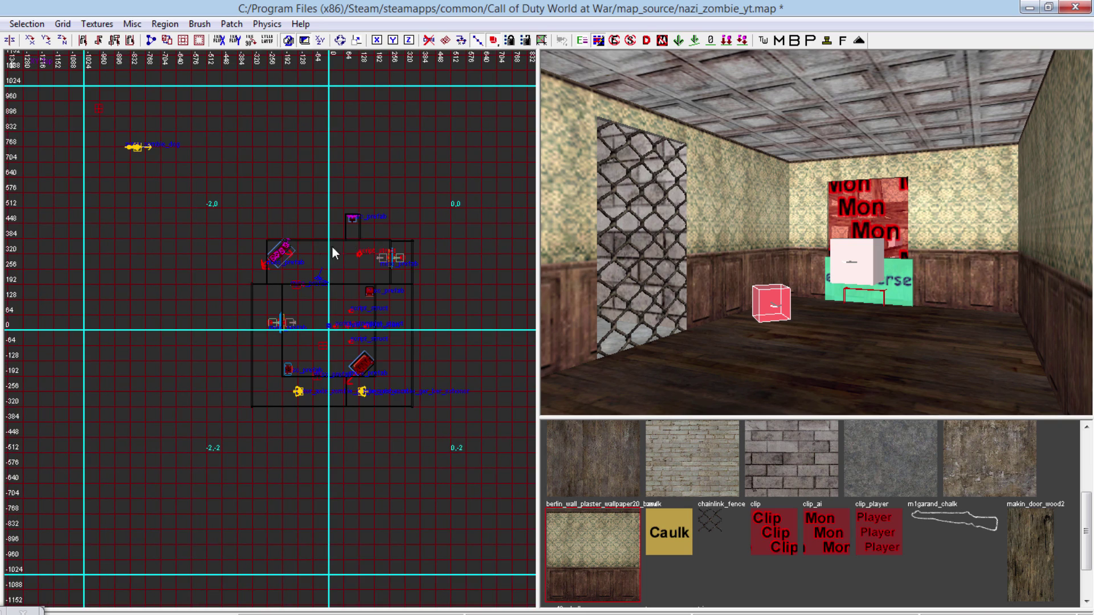
pyautogui.moveTo(362, 255)
pyautogui.mouseDown()
pyautogui.moveTo(320, 236)
pyautogui.moveTo(365, 249)
pyautogui.moveTo(356, 260)
pyautogui.mouseUp()
pyautogui.scroll(5, 361, 254)
pyautogui.press('Escape')
pyautogui.moveTo(870, 319); pyautogui.dragTo(798, 220, button='right')
pyautogui.keyDown('shift'); pyautogui.click(773, 327); pyautogui.keyUp('shift')
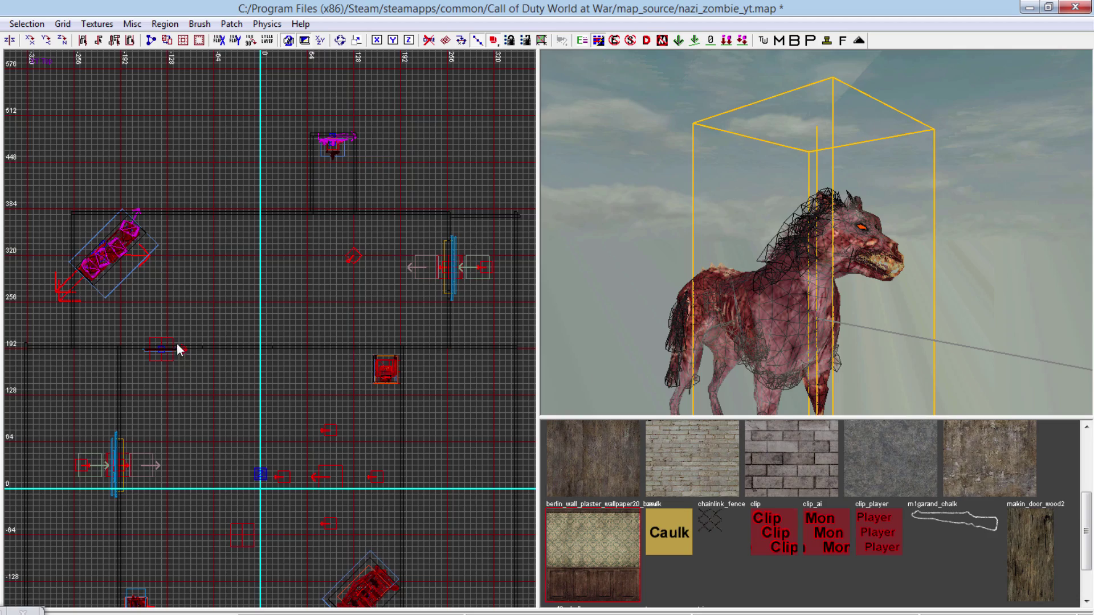
# - Examine where the zombie dog actor stands relative to the building, and clear the selection
pyautogui.moveTo(178, 346); pyautogui.dragTo(378, 450, button='right')
pyautogui.scroll(-3, 178, 354)
pyautogui.moveTo(214, 337); pyautogui.dragTo(334, 403, button='right')
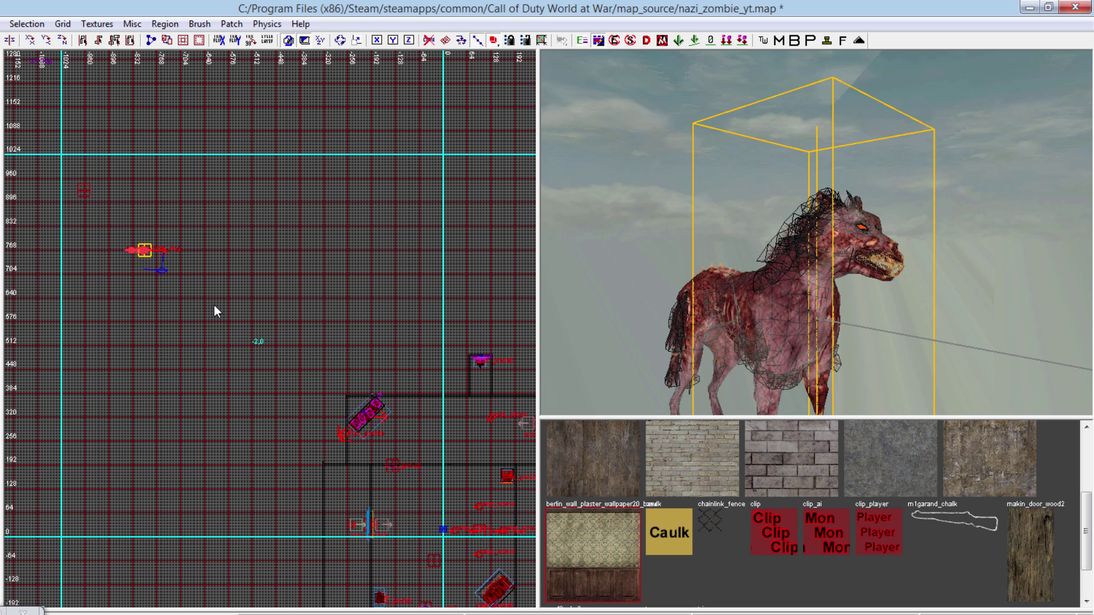
pyautogui.scroll(2, 114, 274)
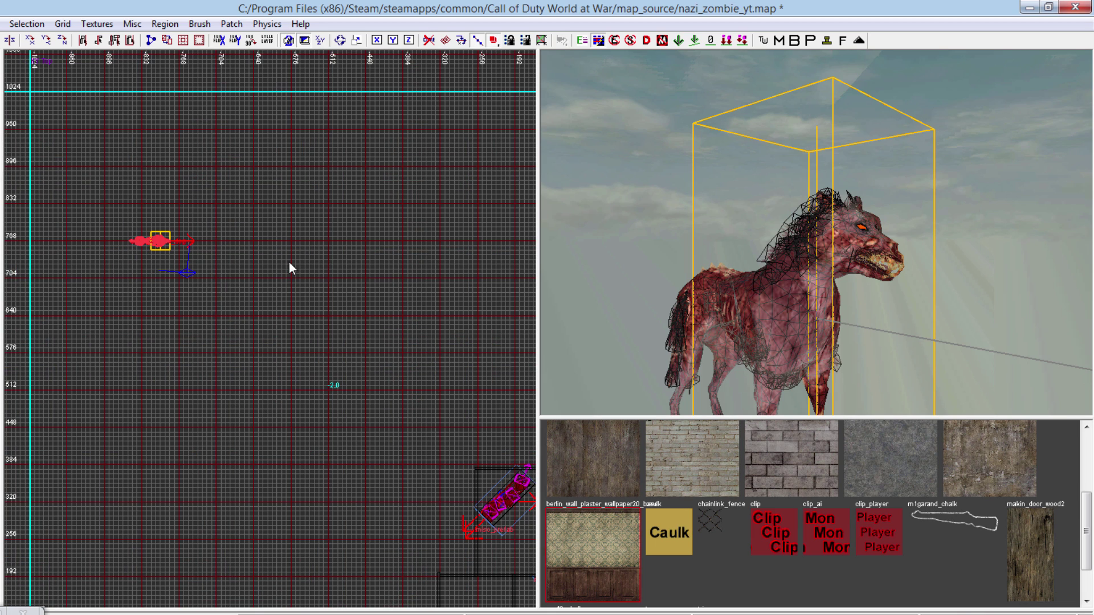
pyautogui.moveTo(558, 345); pyautogui.dragTo(661, 338, button='right')
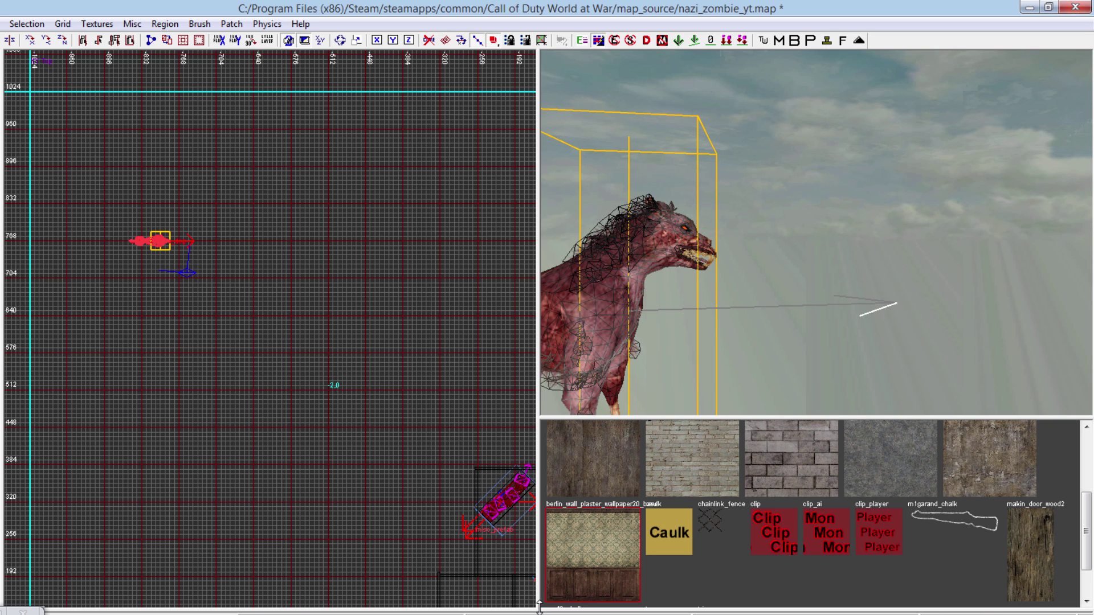
pyautogui.scroll(-5, 333, 387)
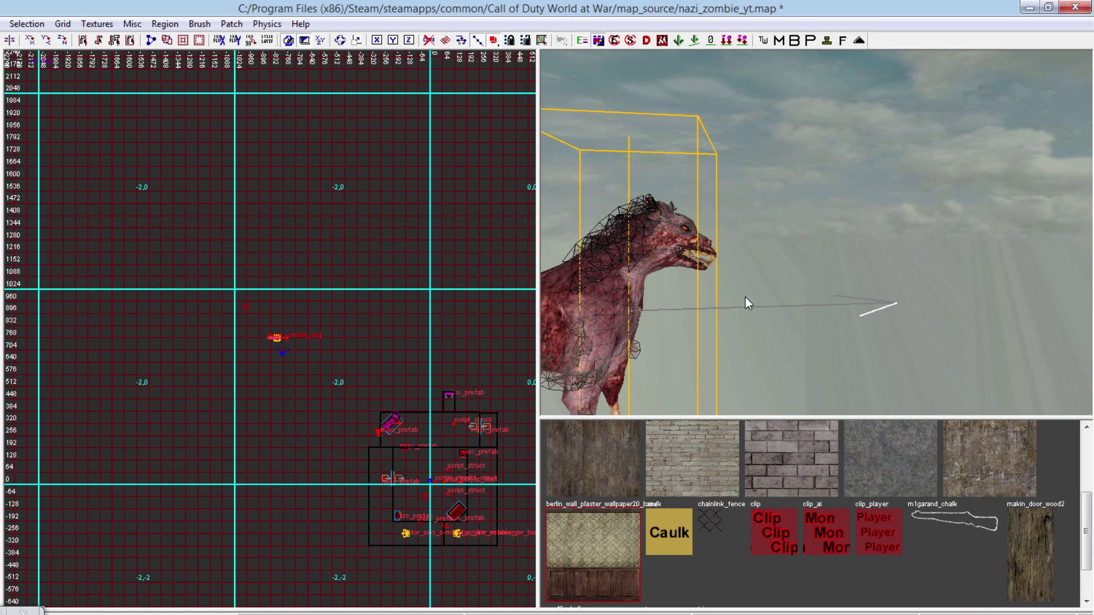
pyautogui.moveTo(748, 303); pyautogui.dragTo(821, 315, button='right')
pyautogui.keyDown('shift'); pyautogui.click(829, 332); pyautogui.keyUp('shift')
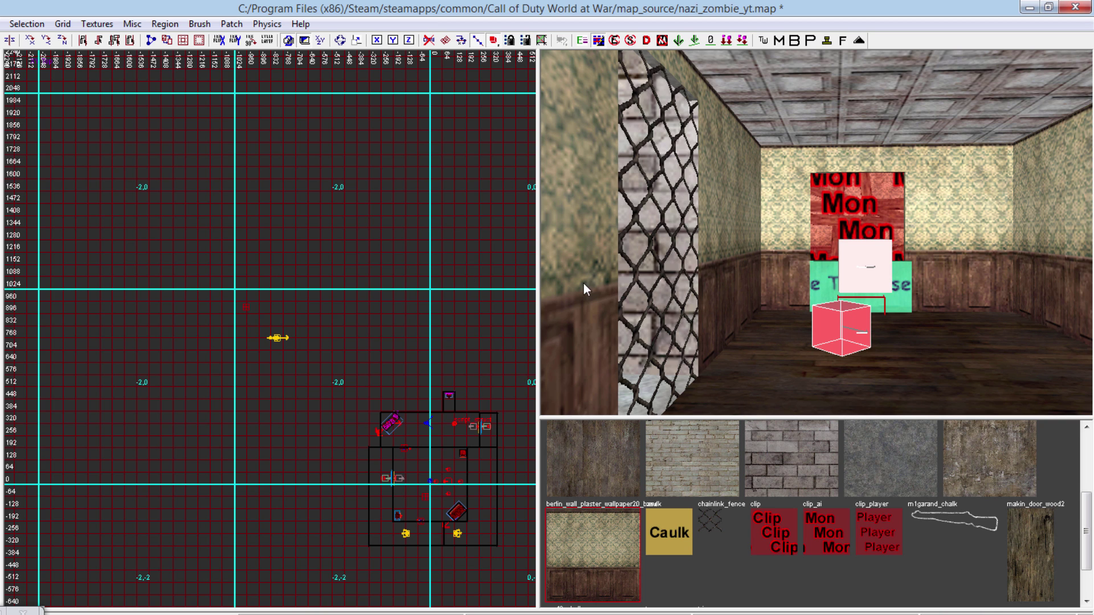
pyautogui.press('Escape')
# - Examine the entity properties of the zombie dog actor
pyautogui.moveTo(662, 305)
pyautogui.mouseDown(button='right')
pyautogui.moveTo(618, 268)
pyautogui.moveTo(662, 303)
pyautogui.mouseUp(button='right')
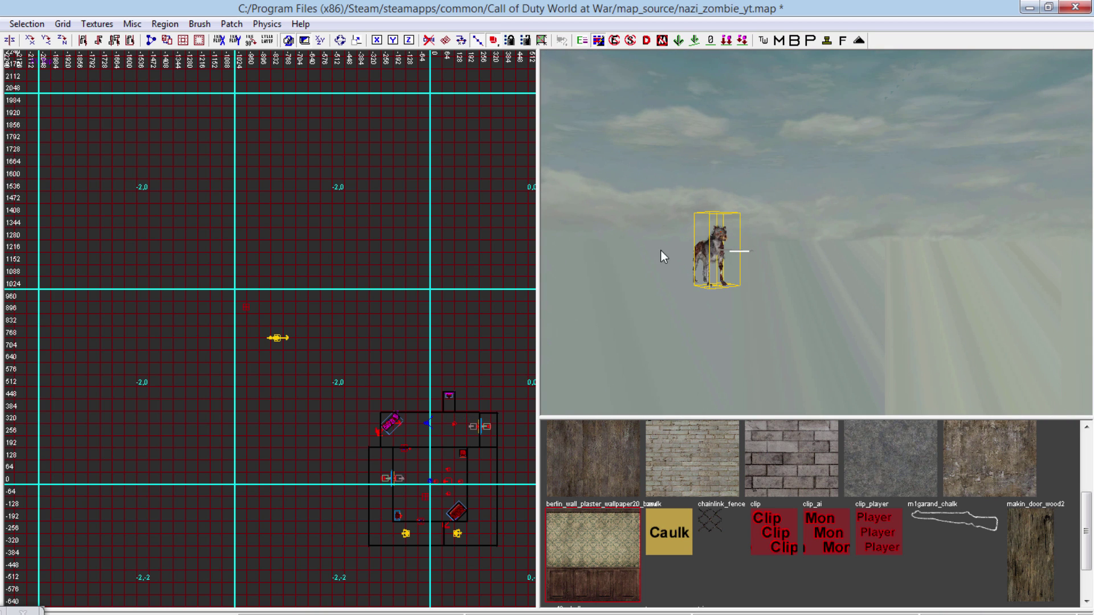
pyautogui.keyDown('shift'); pyautogui.click(719, 252); pyautogui.keyUp('shift')
pyautogui.press('n')
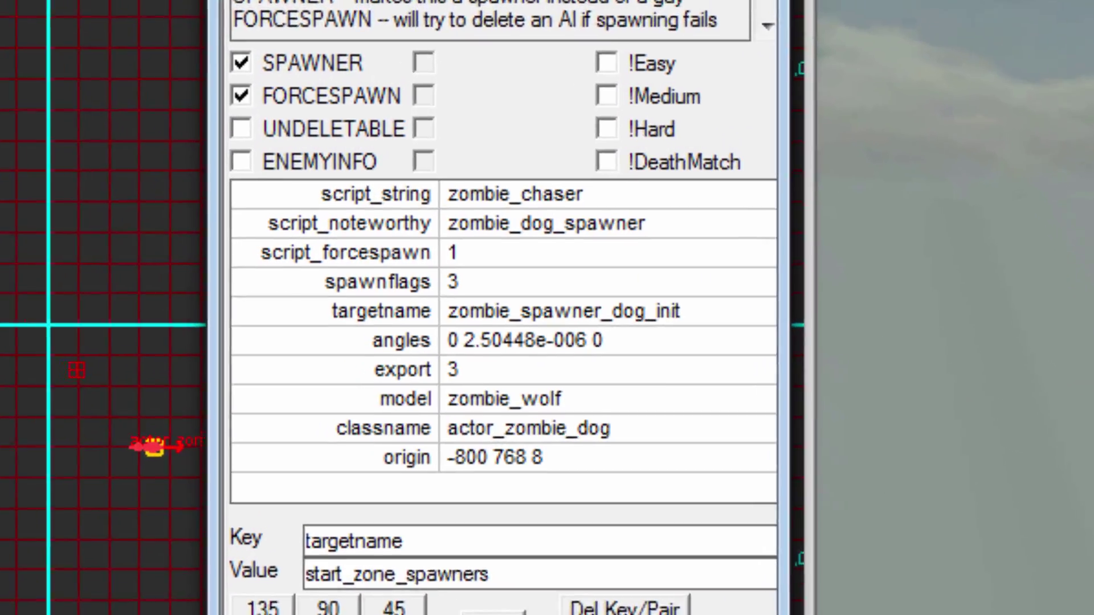
pyautogui.press('n')
# - Try to add a zombie_dog actor next to the existing zombie dog
pyautogui.scroll(5, 115, 548)
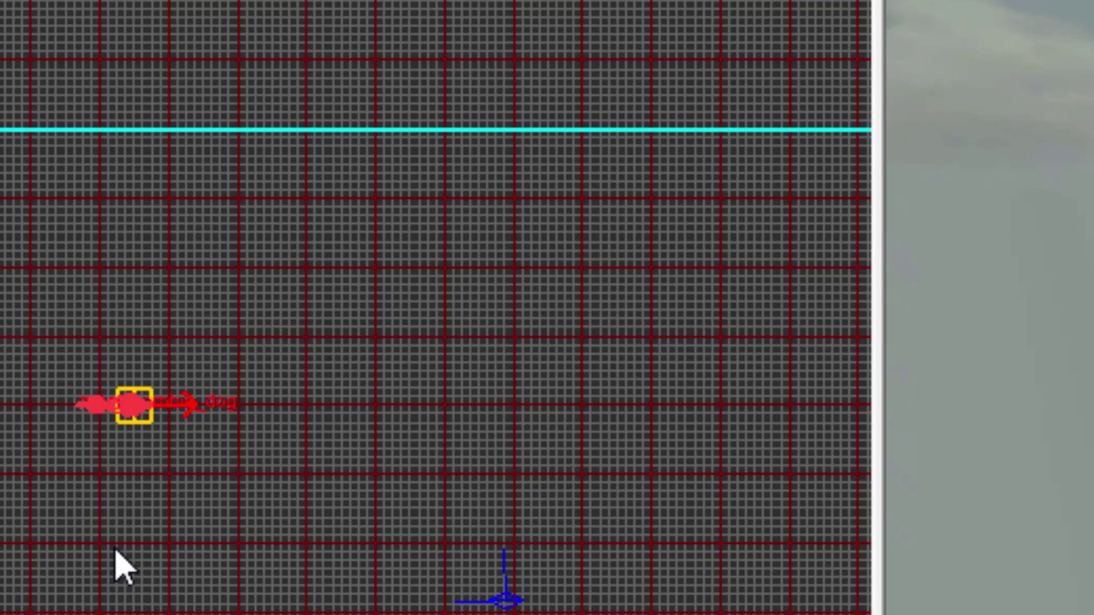
pyautogui.rightClick(165, 476)
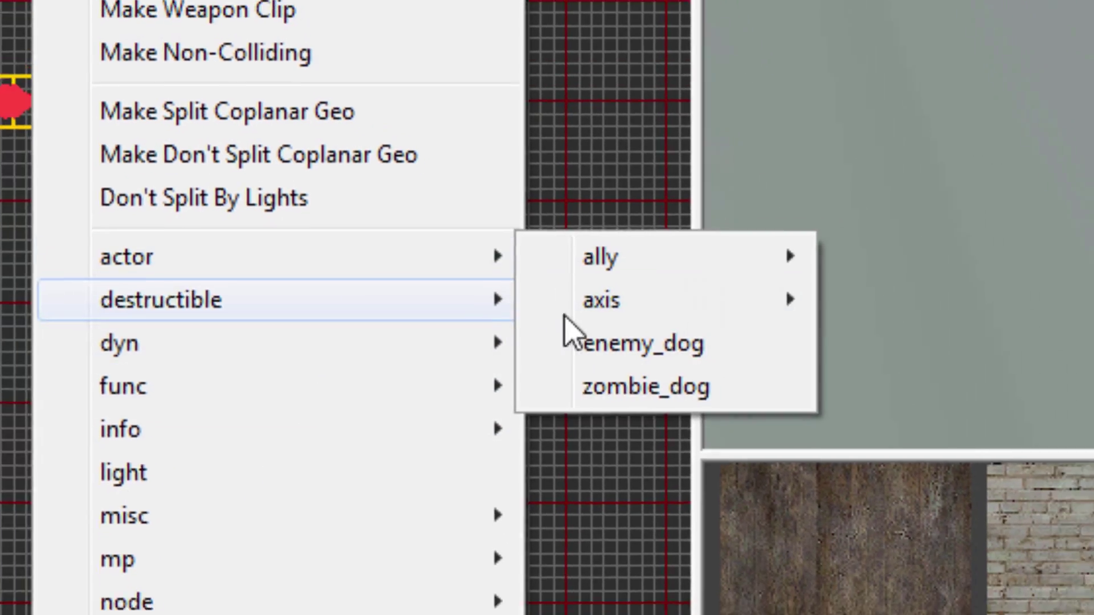
pyautogui.moveTo(490, 258)
pyautogui.click(551, 377)
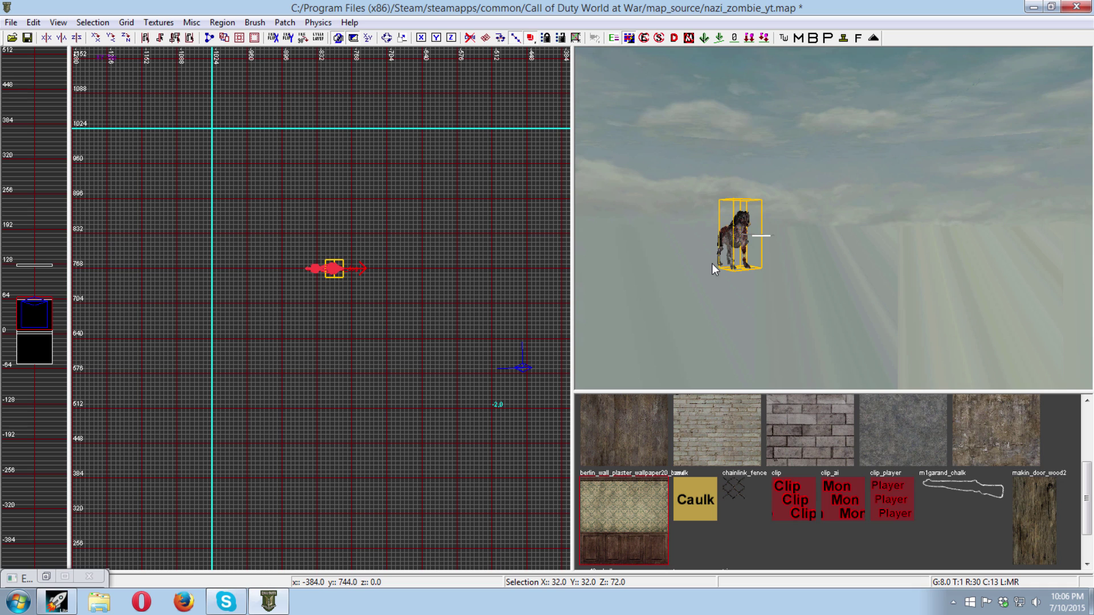
# - Deselect the zombie dog and select the red script_struct cube on the floor inside the building
pyautogui.moveTo(712, 264); pyautogui.dragTo(632, 199, button='right')
pyautogui.press('Escape')
pyautogui.moveTo(760, 313); pyautogui.dragTo(747, 291, button='right')
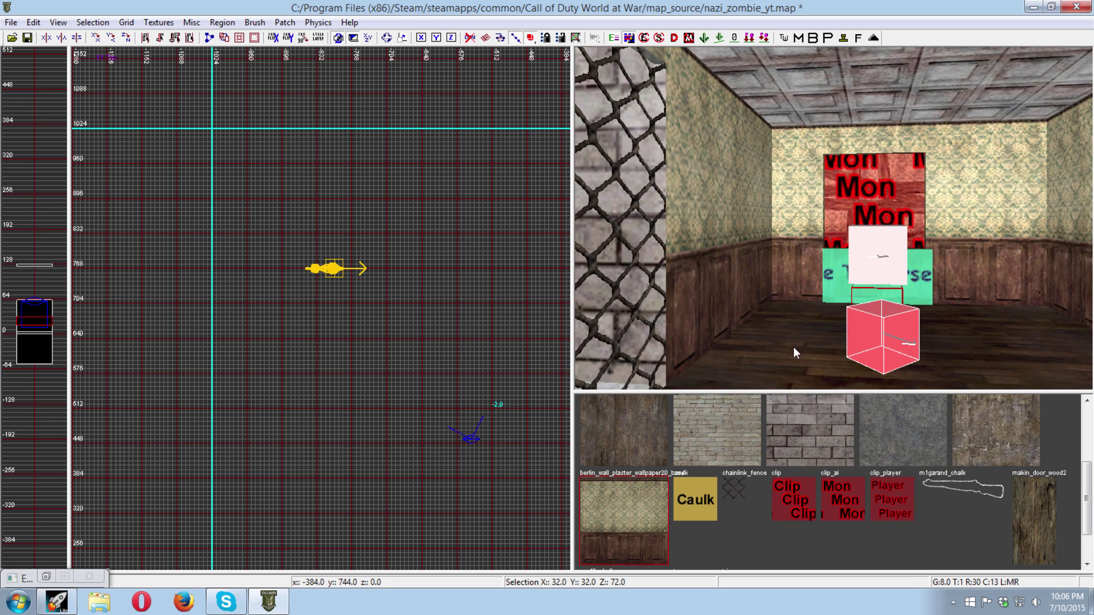
pyautogui.rightClick(272, 331)
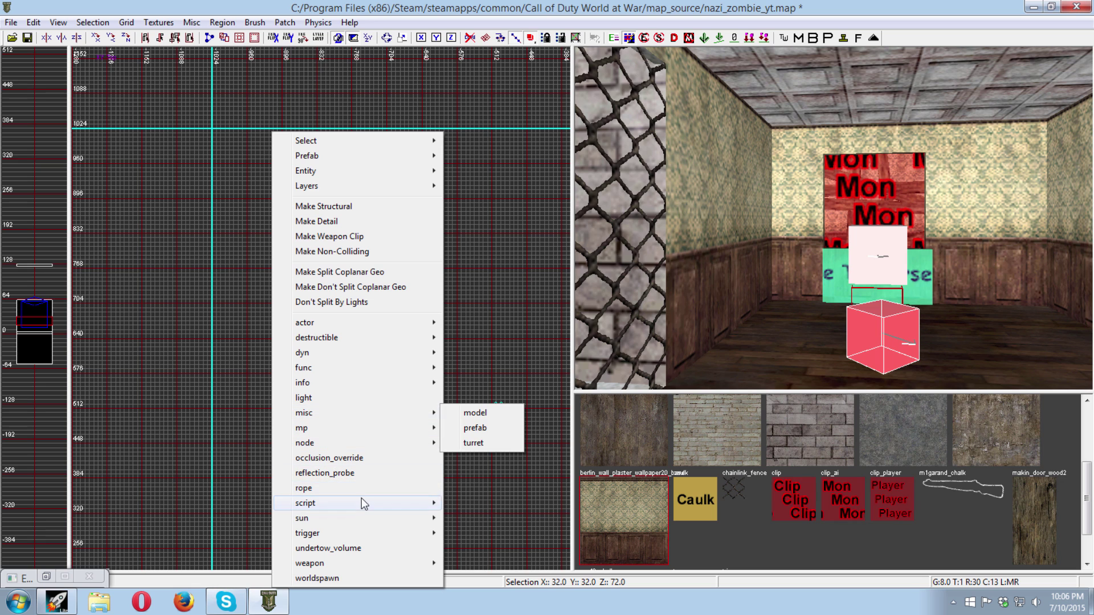
pyautogui.moveTo(378, 504)
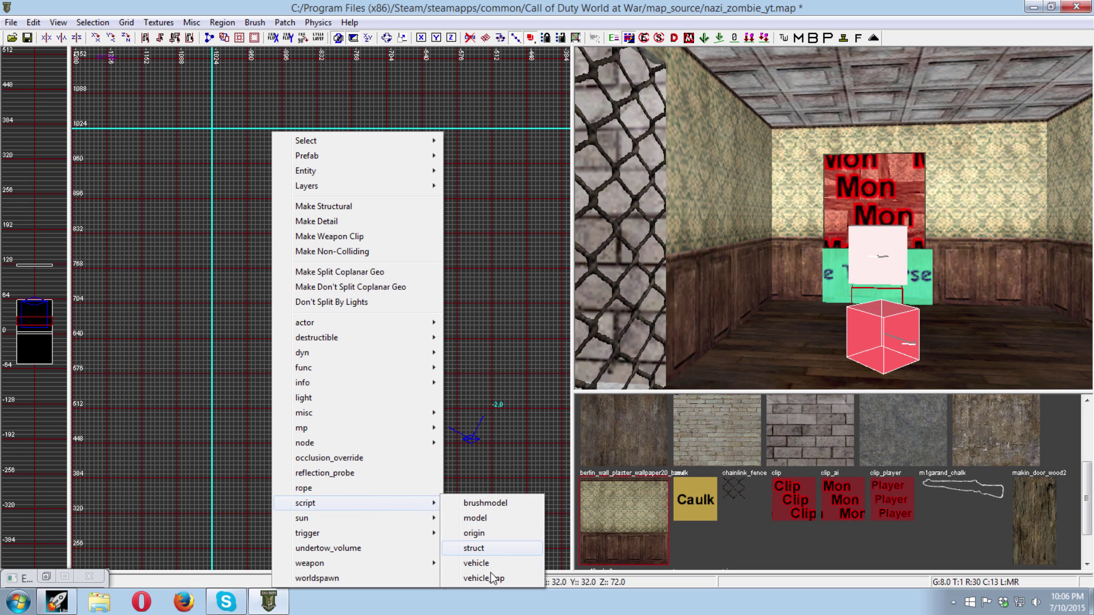
pyautogui.click(549, 380)
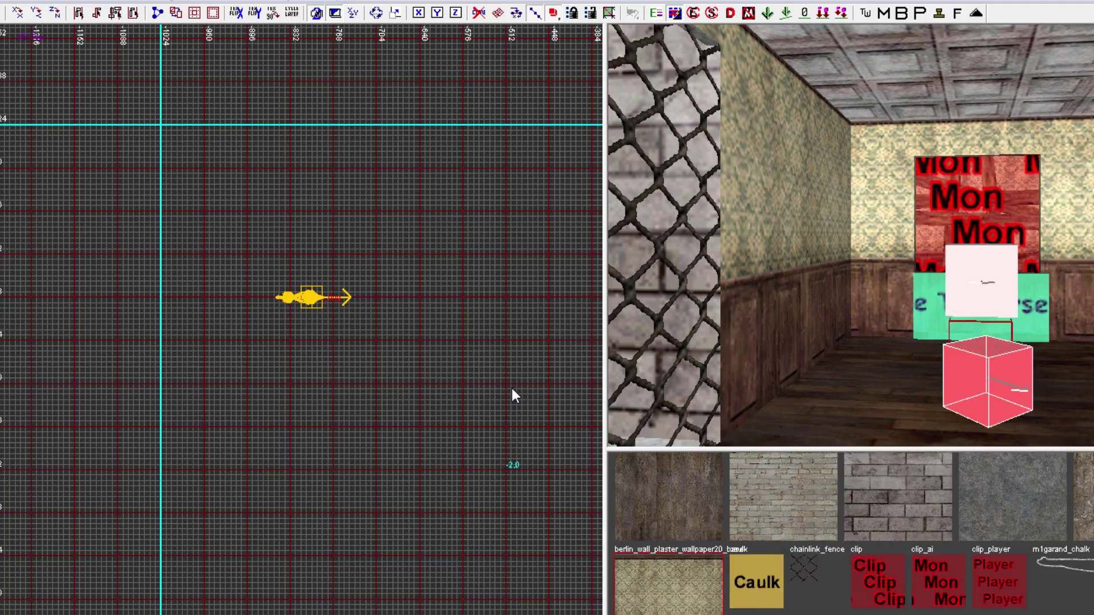
# - Examine the entity properties of the script_struct, close them, and reselect the cube
pyautogui.press('n')
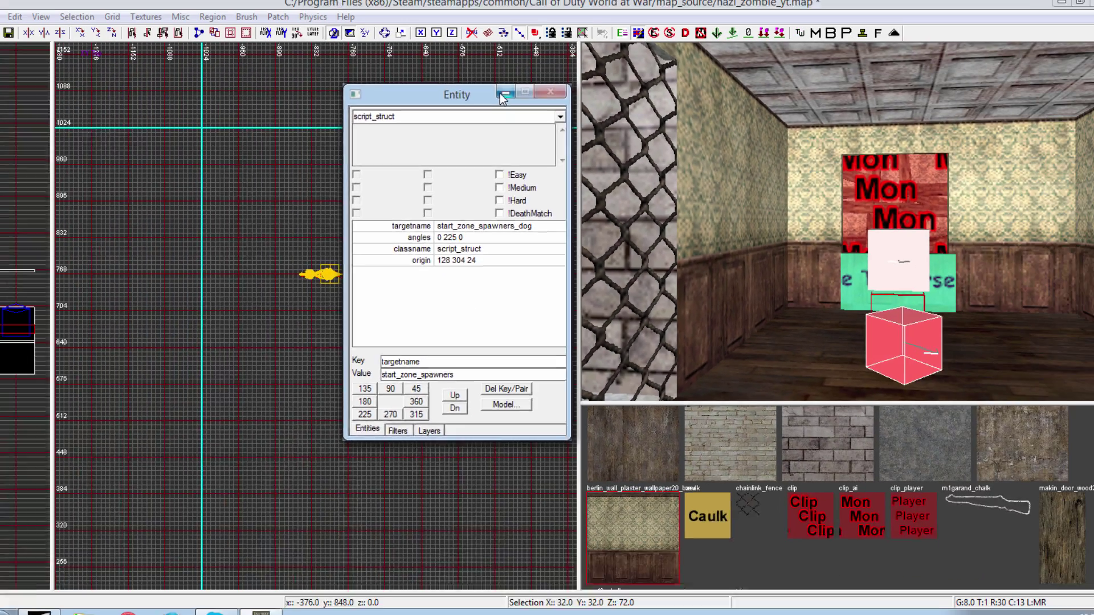
pyautogui.click(598, 27)
pyautogui.press('Escape')
pyautogui.keyDown('shift'); pyautogui.click(886, 343); pyautogui.keyUp('shift')
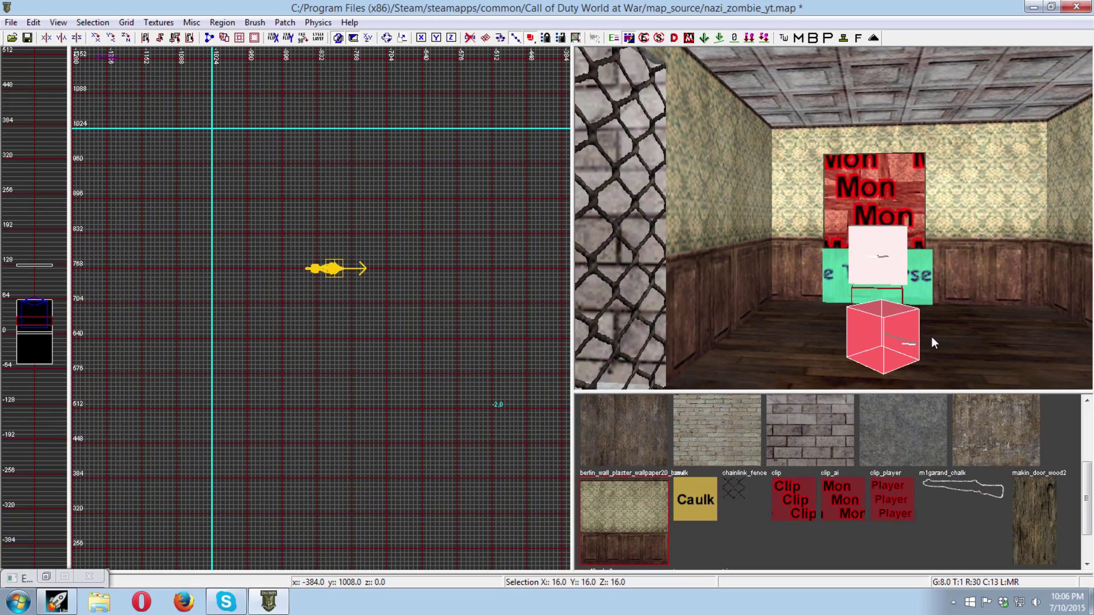
# - Move the start_zone_spawners_dog script_struct about 16 units along positive Y, deselect it, and save the map
pyautogui.scroll(-10, 462, 378)
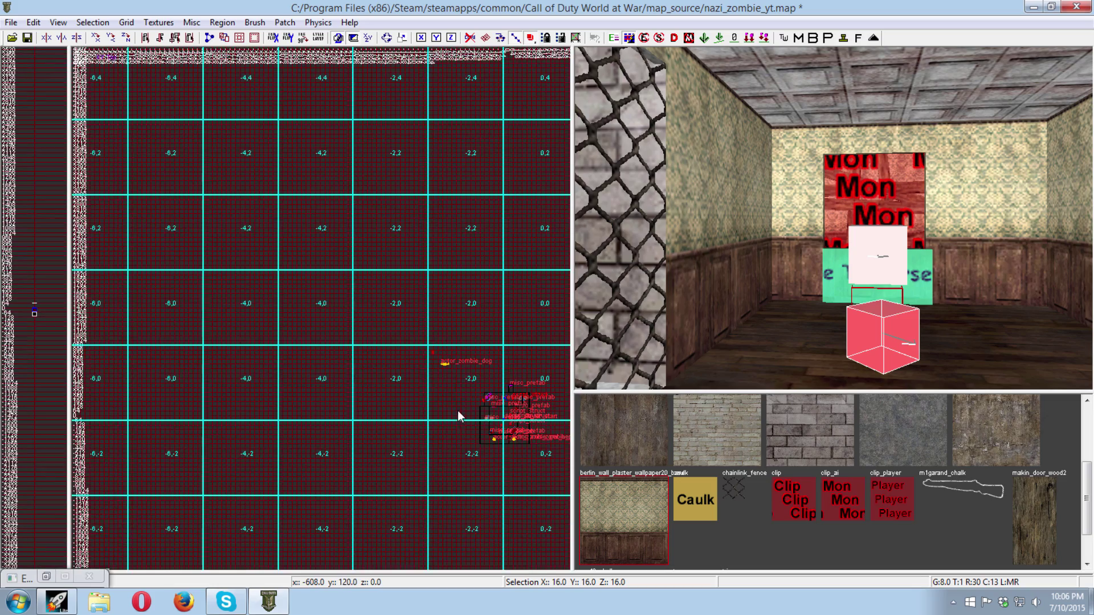
pyautogui.scroll(8, 395, 347)
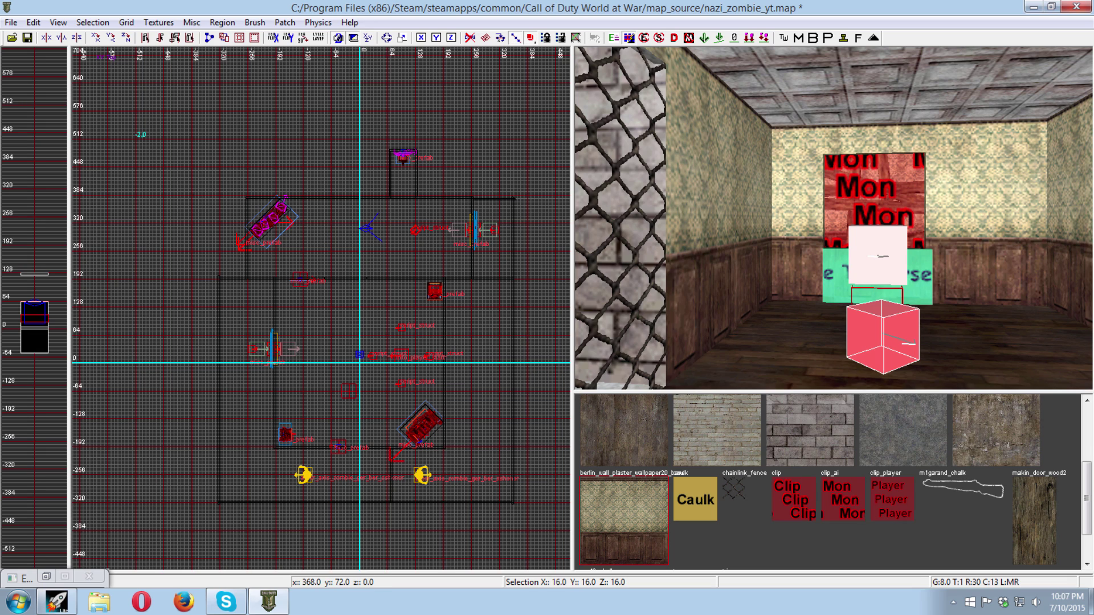
pyautogui.scroll(2, 425, 272)
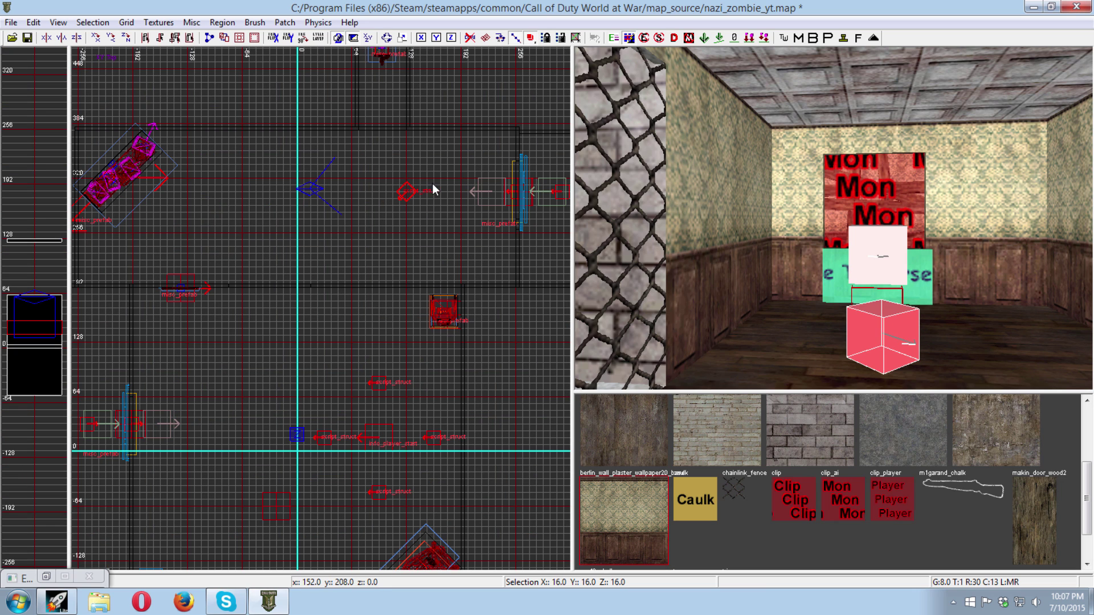
pyautogui.moveTo(405, 193); pyautogui.dragTo(403, 180)
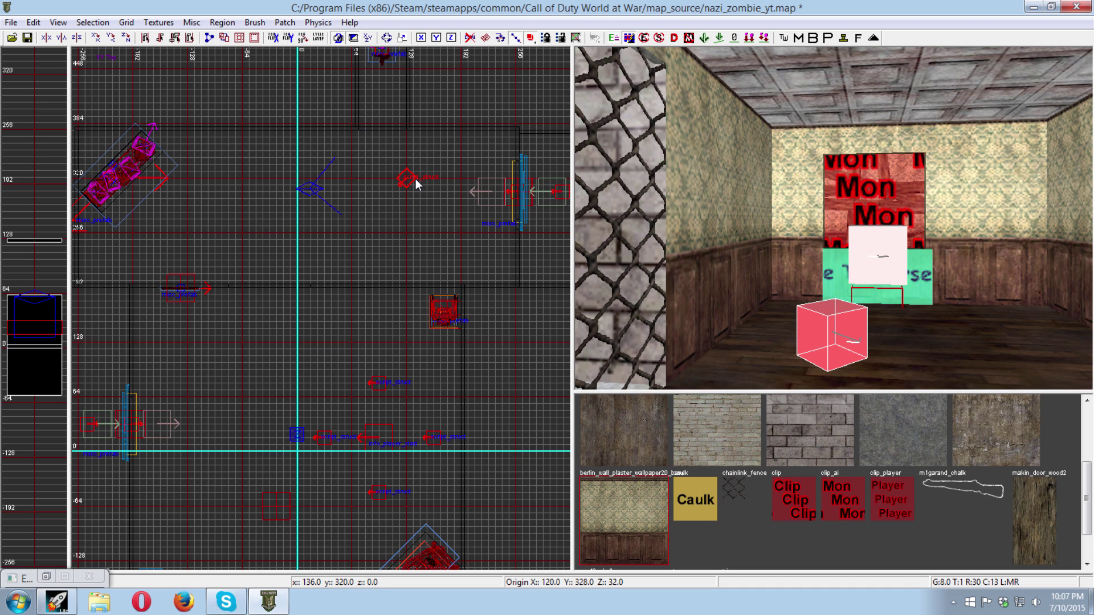
pyautogui.press('Escape')
pyautogui.click(27, 38)
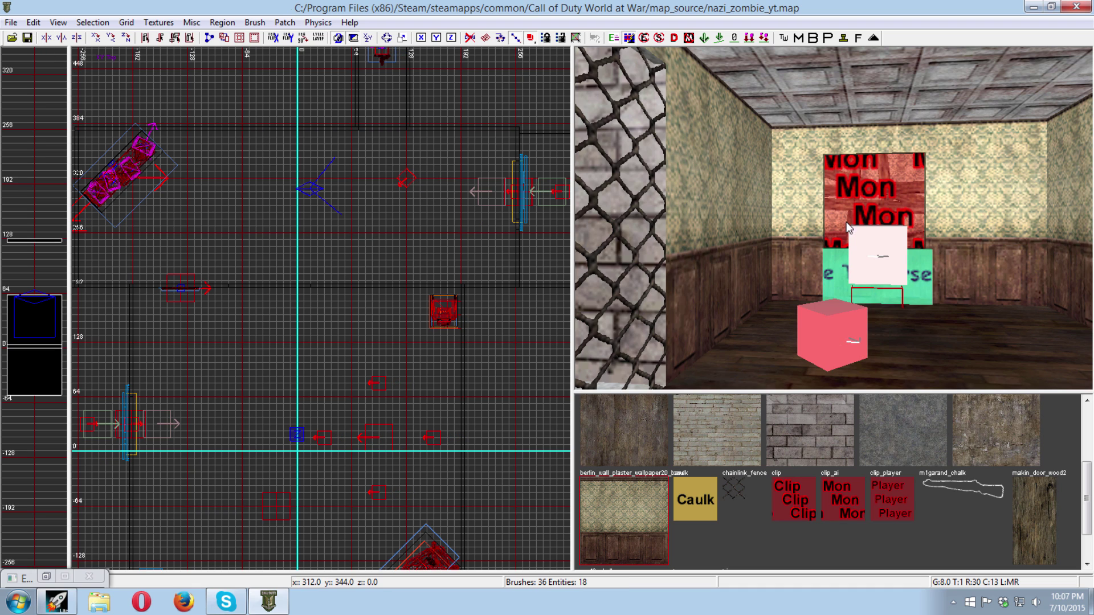
# - Examine the building's interior around the zombie actor, the window barrier and the doorway between the rooms
pyautogui.moveTo(857, 263); pyautogui.dragTo(968, 225, button='right')
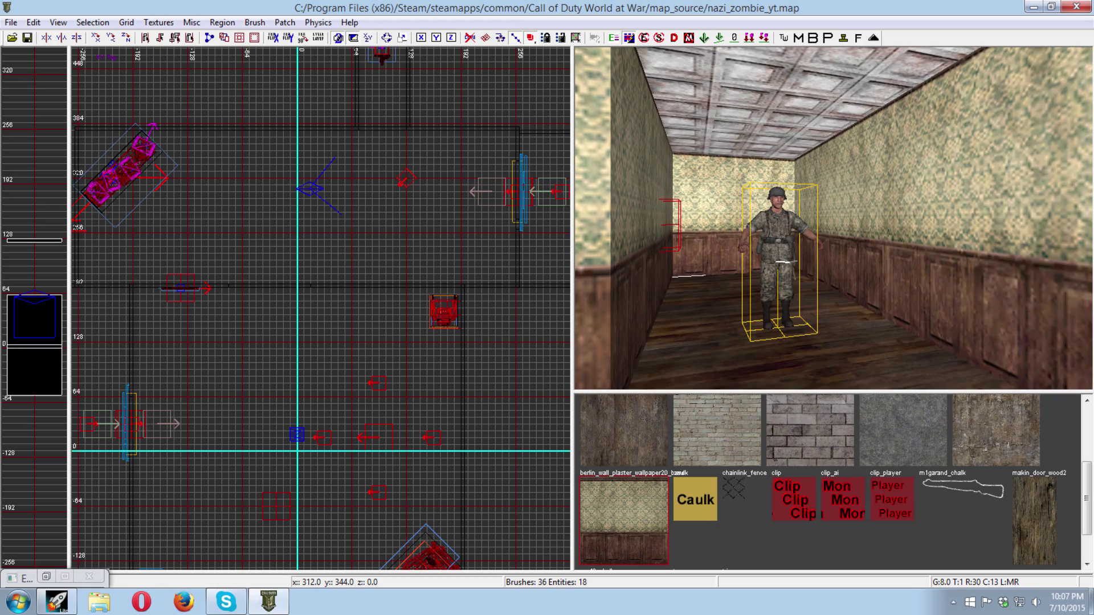
pyautogui.moveTo(862, 356); pyautogui.dragTo(934, 213, button='right')
pyautogui.moveTo(898, 340)
pyautogui.mouseDown(button='right')
pyautogui.moveTo(946, 327)
pyautogui.moveTo(897, 339)
pyautogui.mouseUp(button='right')
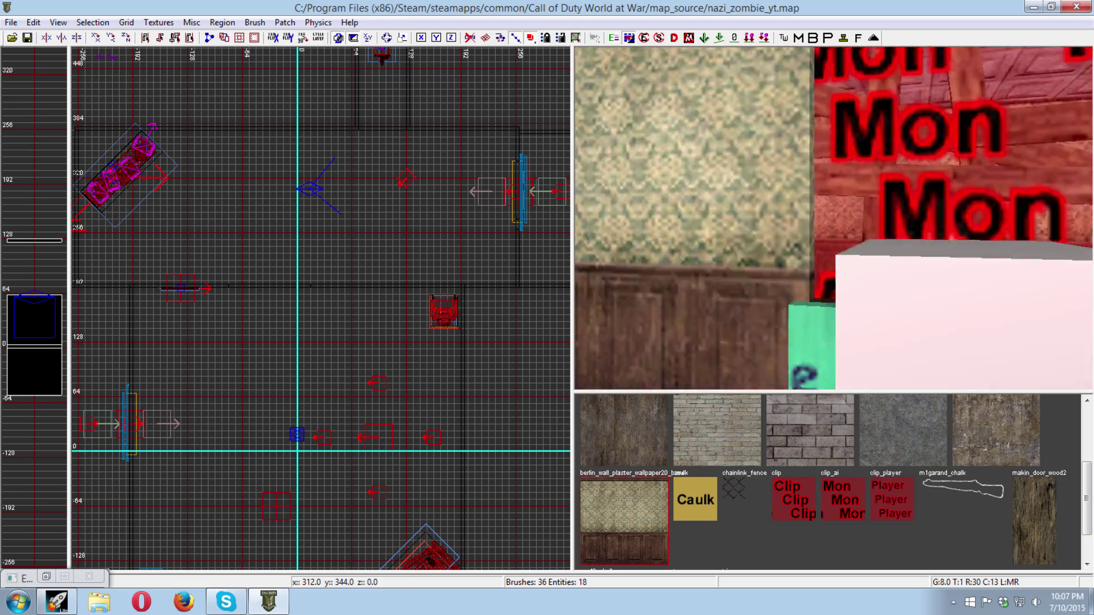
pyautogui.moveTo(833, 219); pyautogui.dragTo(968, 196, button='right')
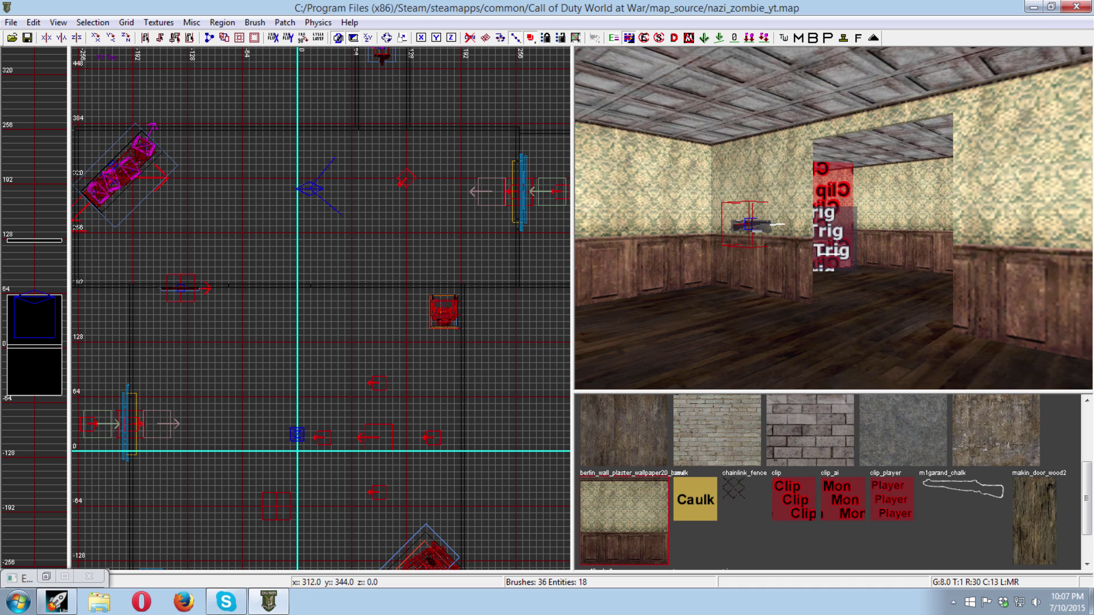